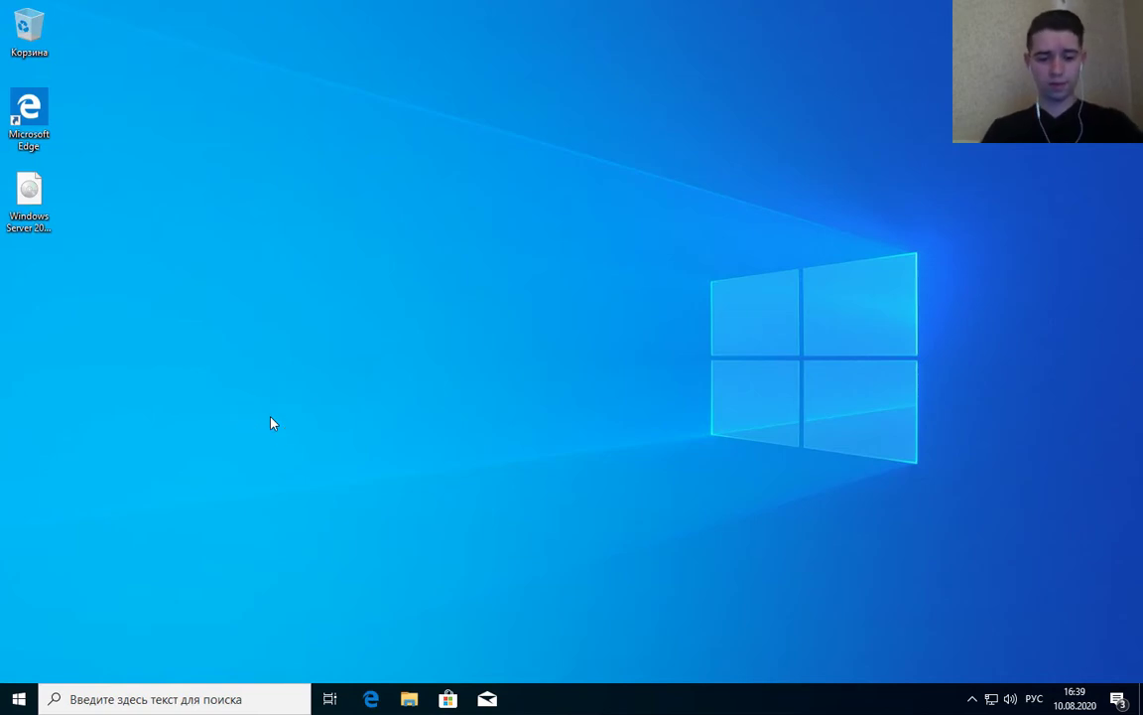
Step: Open the System Information window by running msinfo32
{"action": "key", "text": "super+r"}
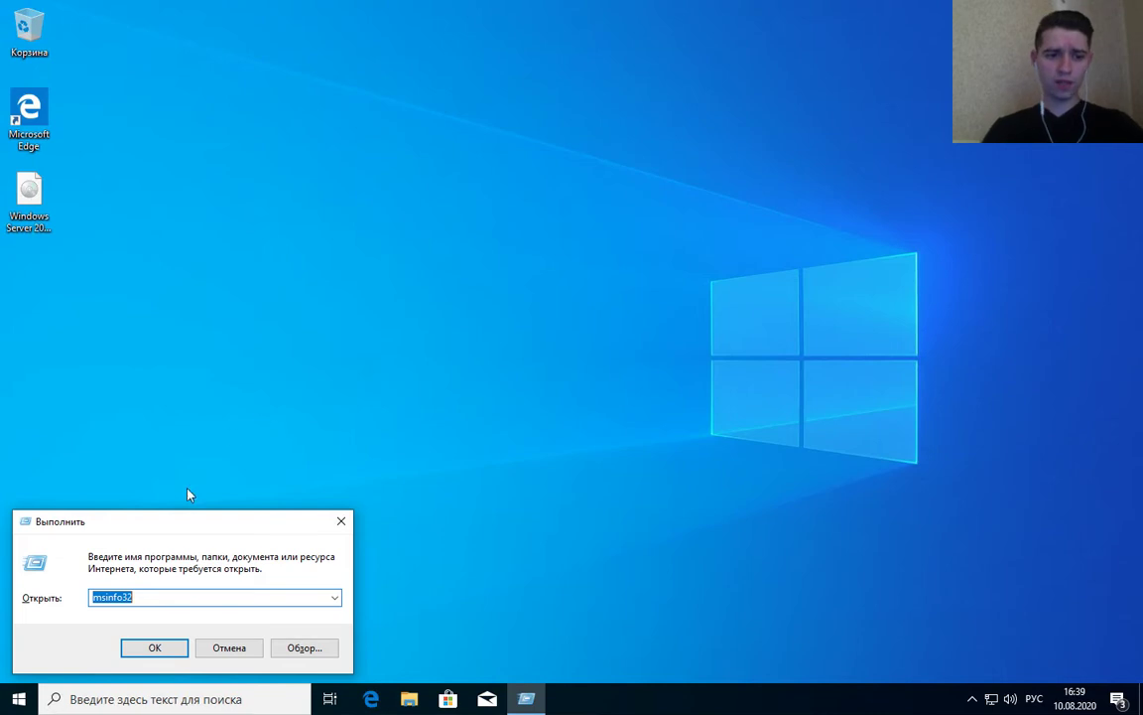
{"action": "left_click_drag", "start_coordinate": [212, 519], "coordinate": [610, 205]}
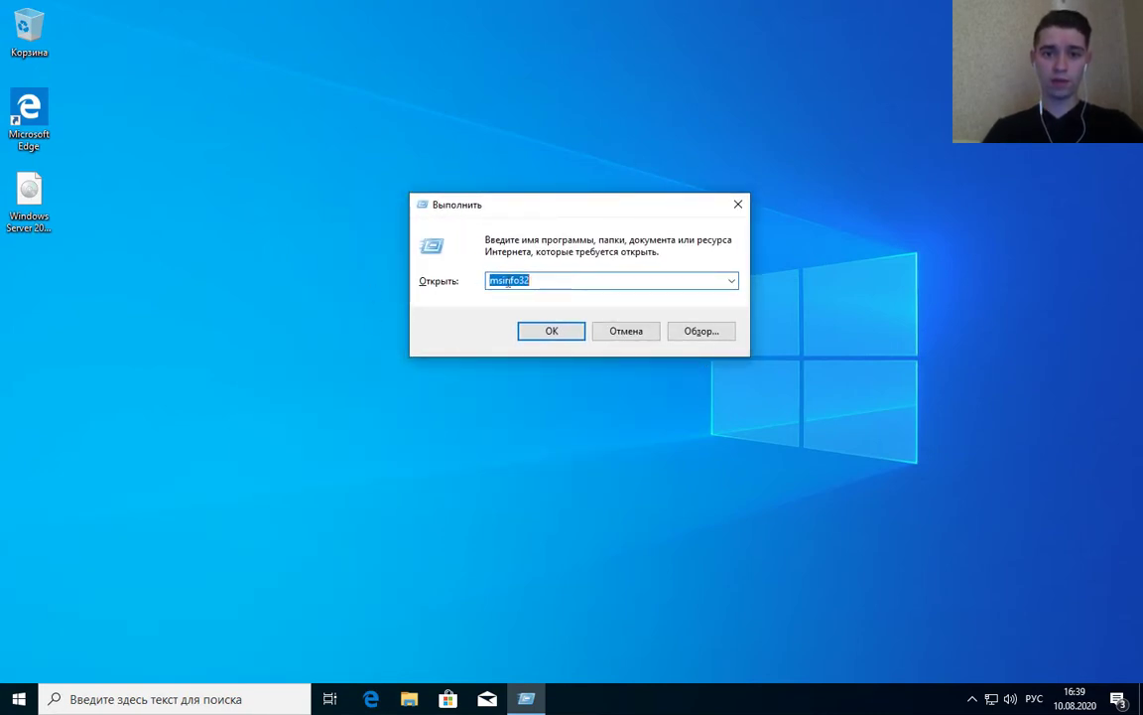
{"action": "left_click", "coordinate": [552, 280]}
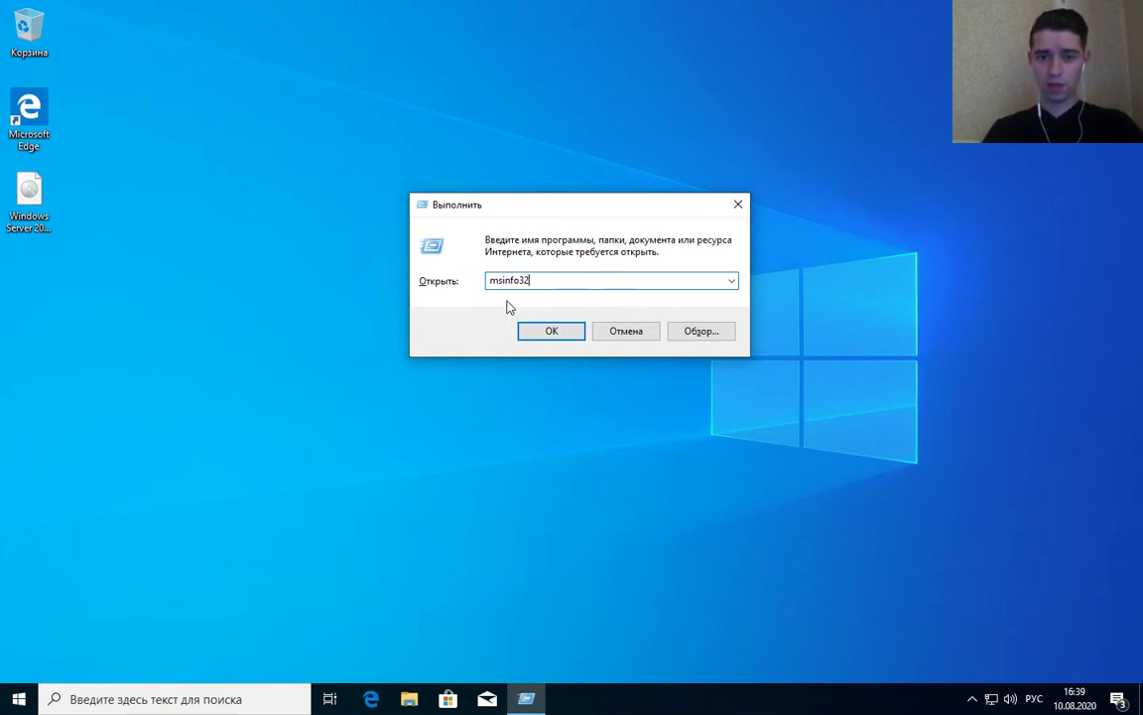
{"action": "key", "text": "Return"}
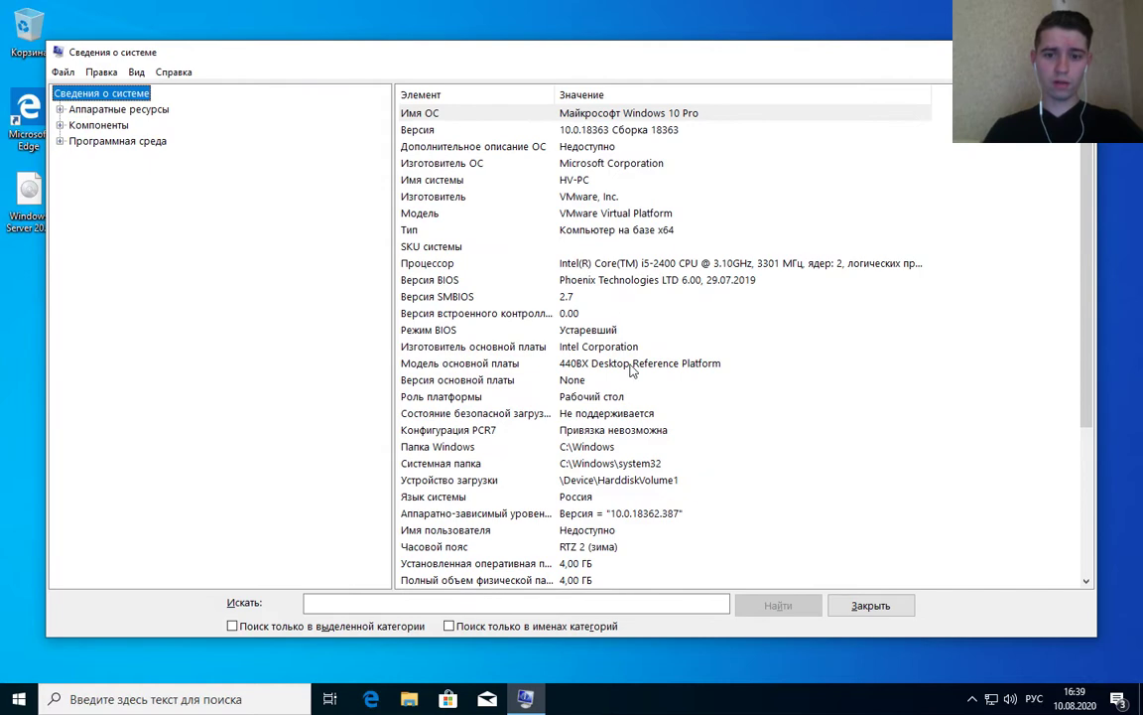
Step: Widen the Элемент column and check the virtualization and Hyper-V entries at the end of the system summary, closing the window when done
{"action": "scroll", "coordinate": [1086, 179], "scroll_direction": "down", "scroll_amount": 4}
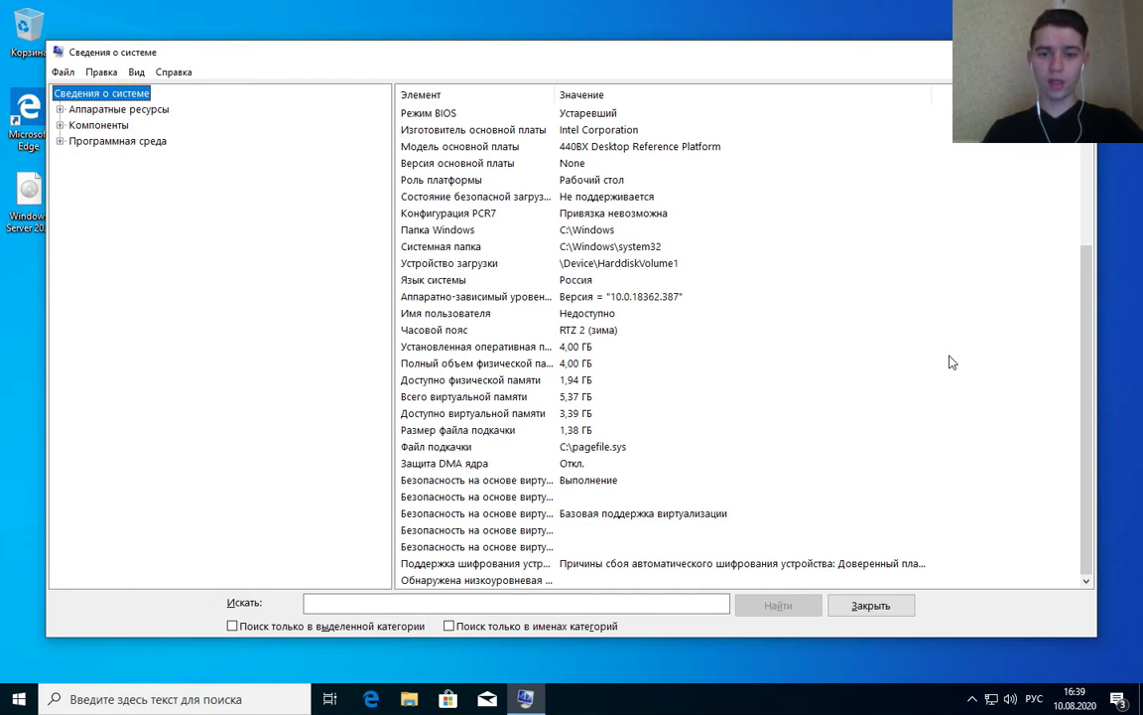
{"action": "left_click_drag", "start_coordinate": [556, 95], "coordinate": [765, 94]}
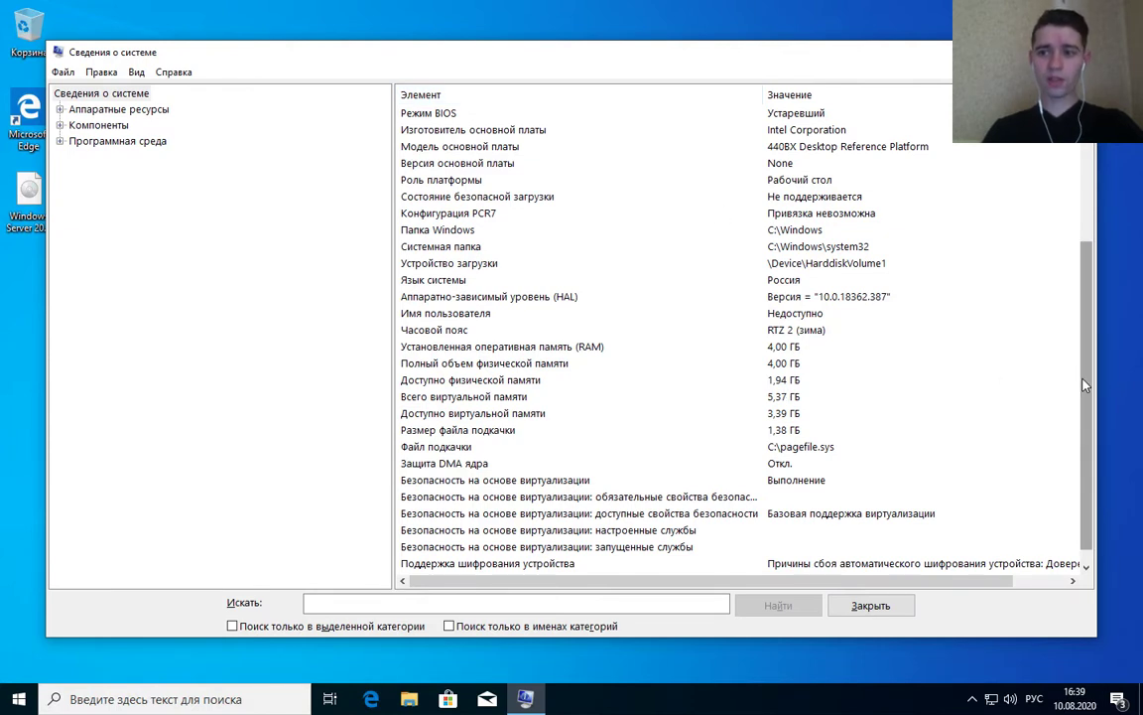
{"action": "left_click_drag", "start_coordinate": [1082, 388], "coordinate": [1089, 452]}
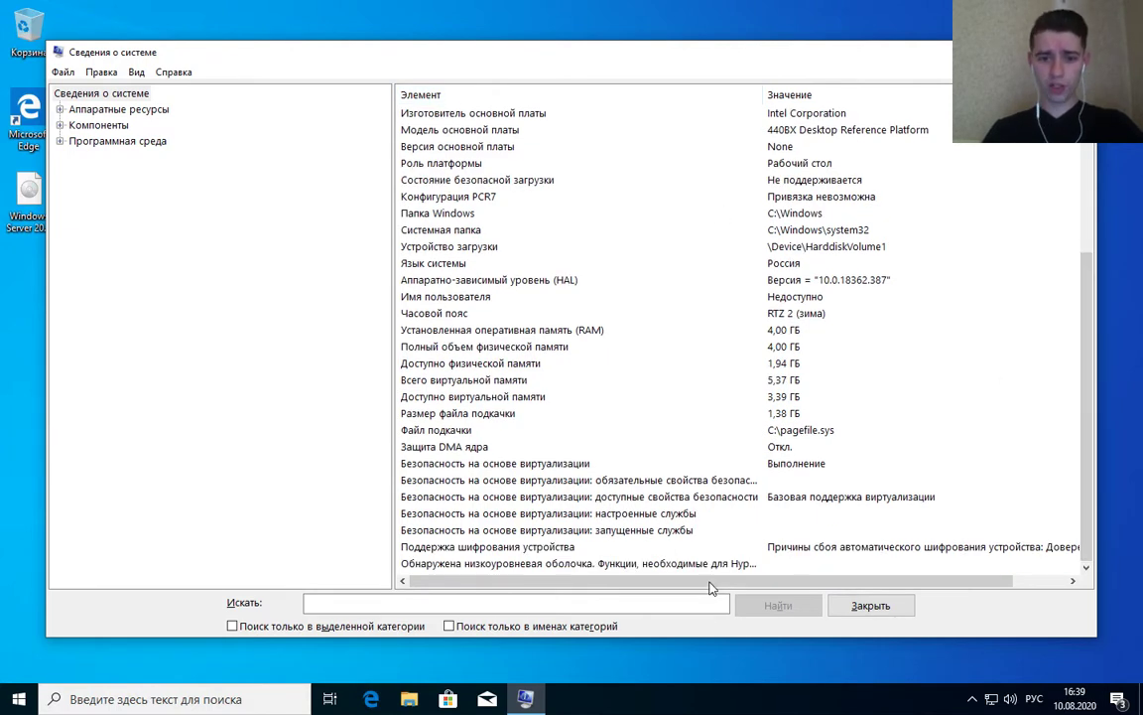
{"action": "left_click", "coordinate": [655, 564]}
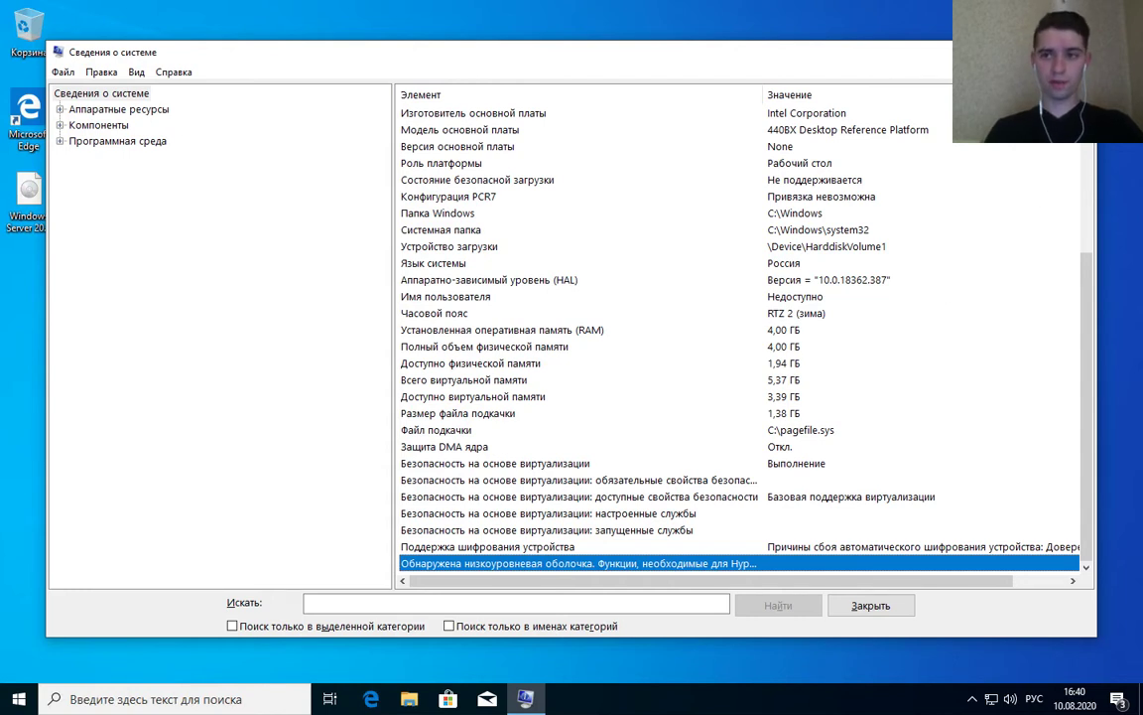
{"action": "left_click", "coordinate": [1075, 52]}
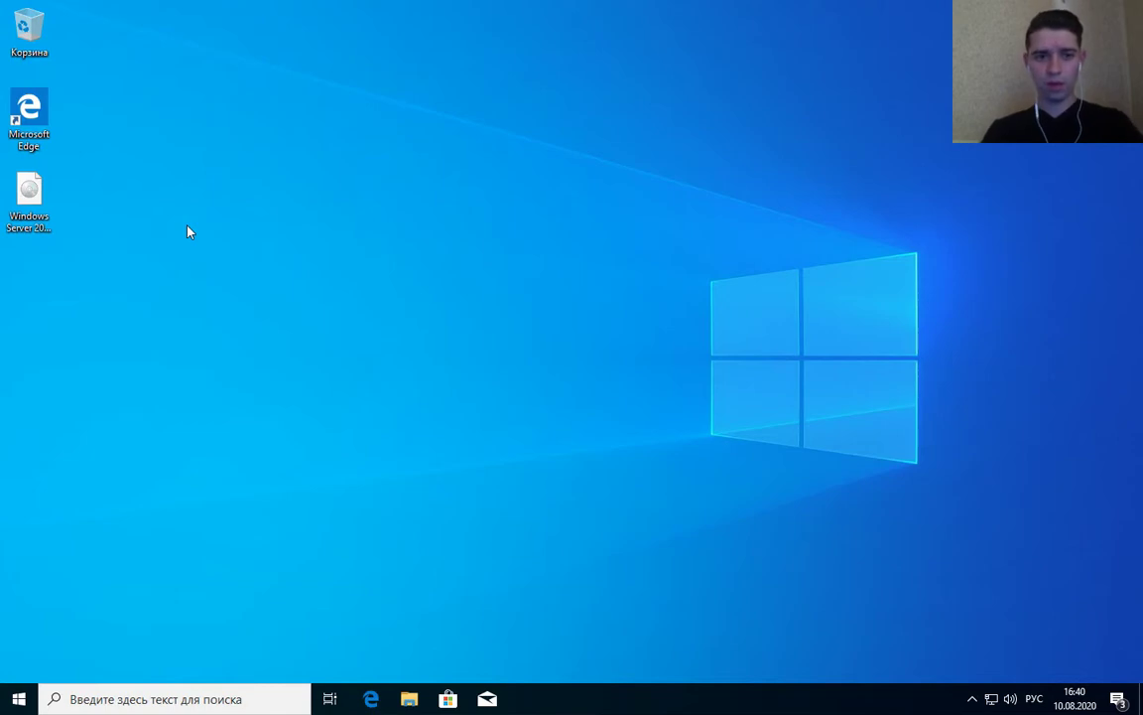
Step: Open Панель управления from a new File Explorer window
{"action": "key", "text": "super+e"}
{"action": "left_click", "coordinate": [372, 173]}
{"action": "type", "text": "Пан"}
{"action": "key", "text": "Down"}
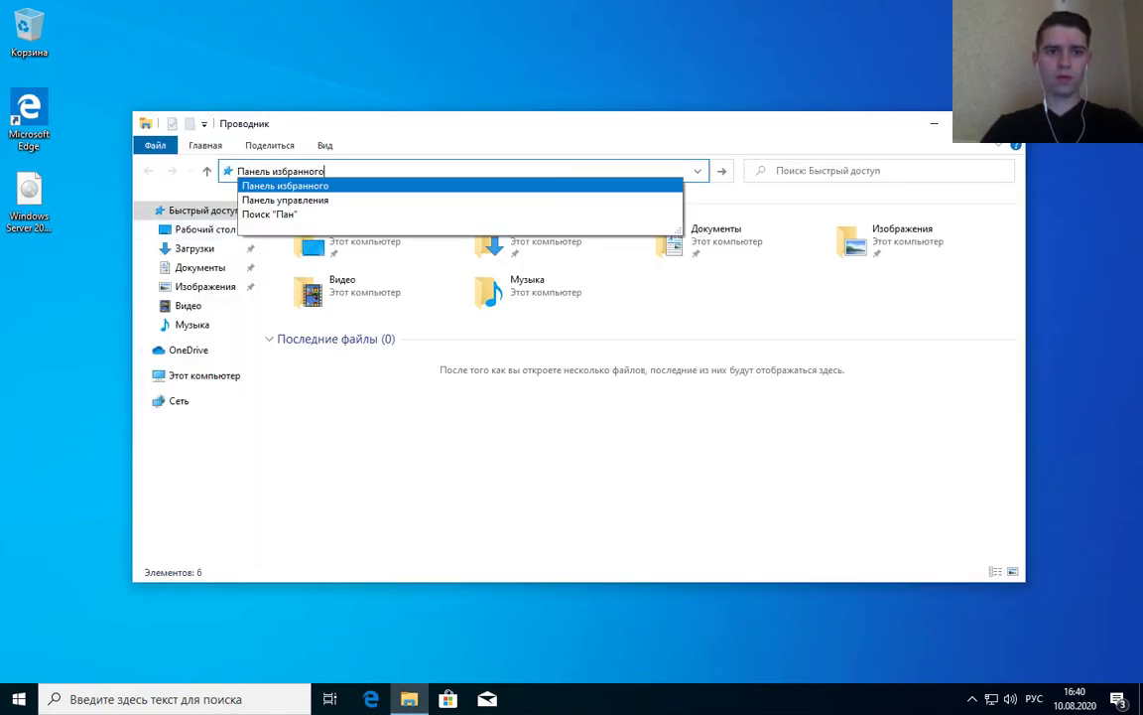
{"action": "key", "text": "Down"}
{"action": "key", "text": "Return"}
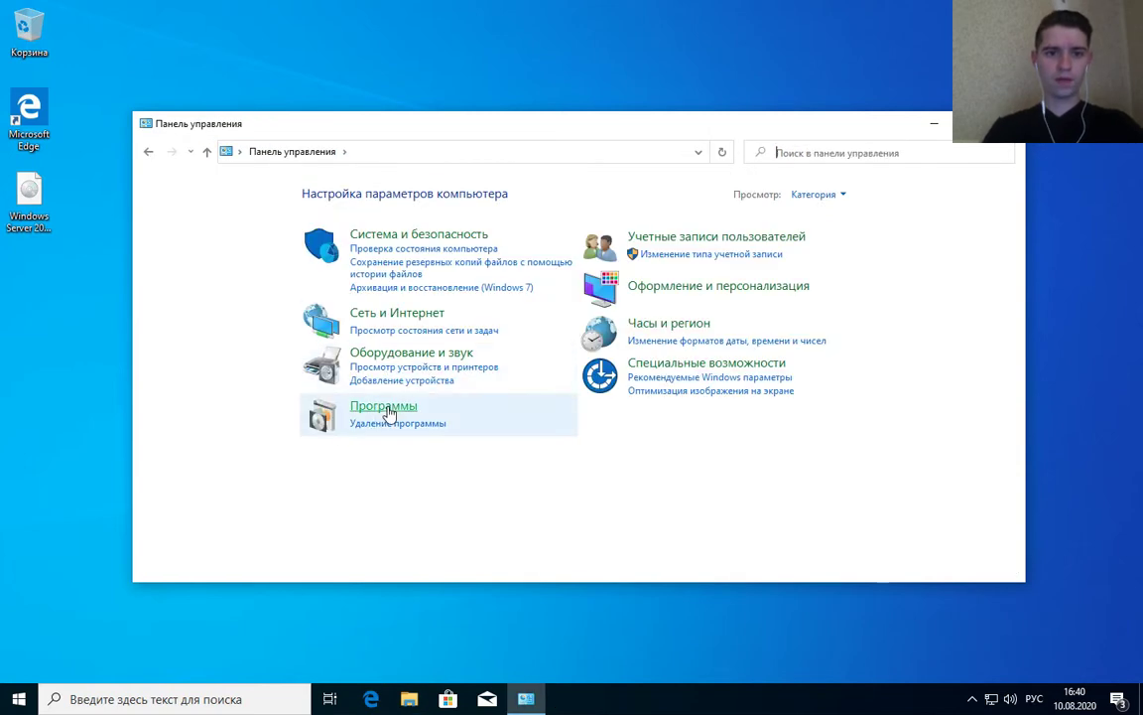
Step: Check the Hyper-V entry in the Windows features list under Программы и компоненты, accept the dialog and close Control Panel
{"action": "left_click", "coordinate": [388, 414]}
{"action": "left_click", "coordinate": [380, 196]}
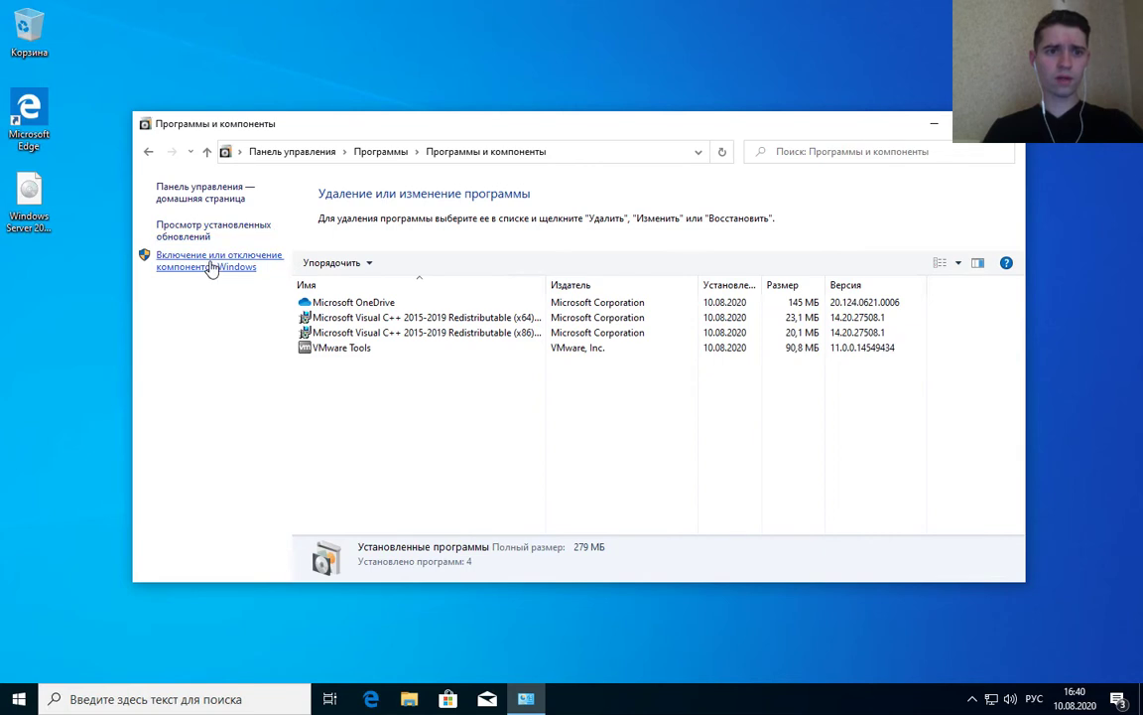
{"action": "left_click", "coordinate": [212, 266]}
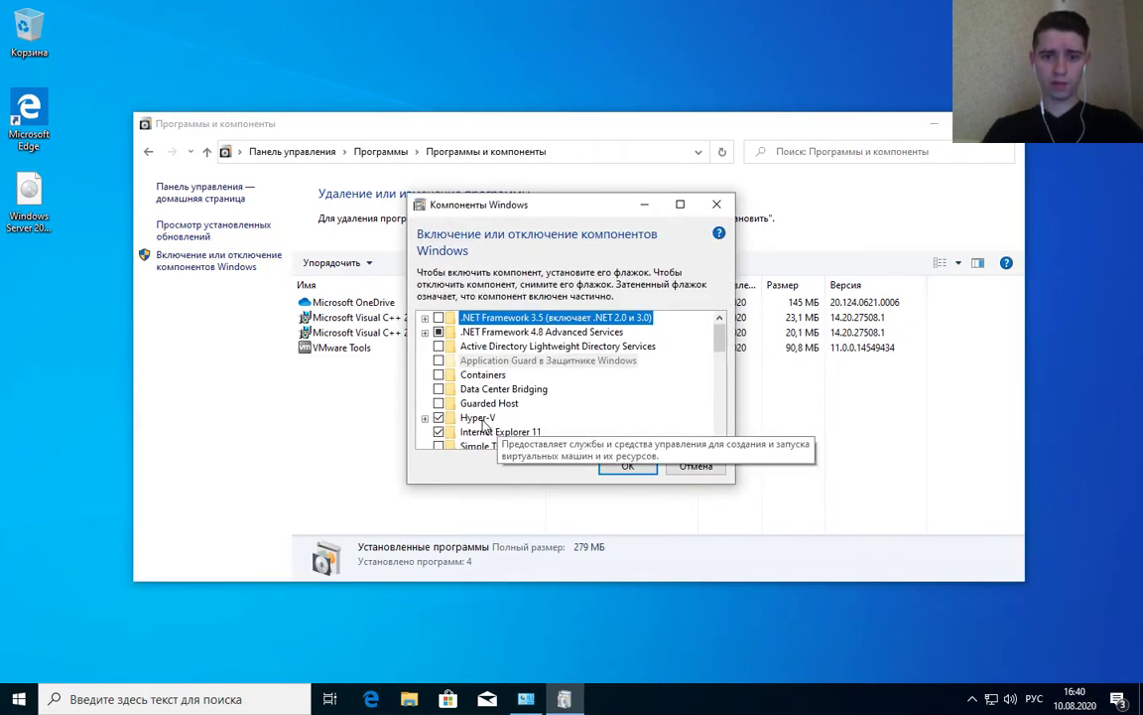
{"action": "left_click_drag", "start_coordinate": [459, 203], "coordinate": [450, 56]}
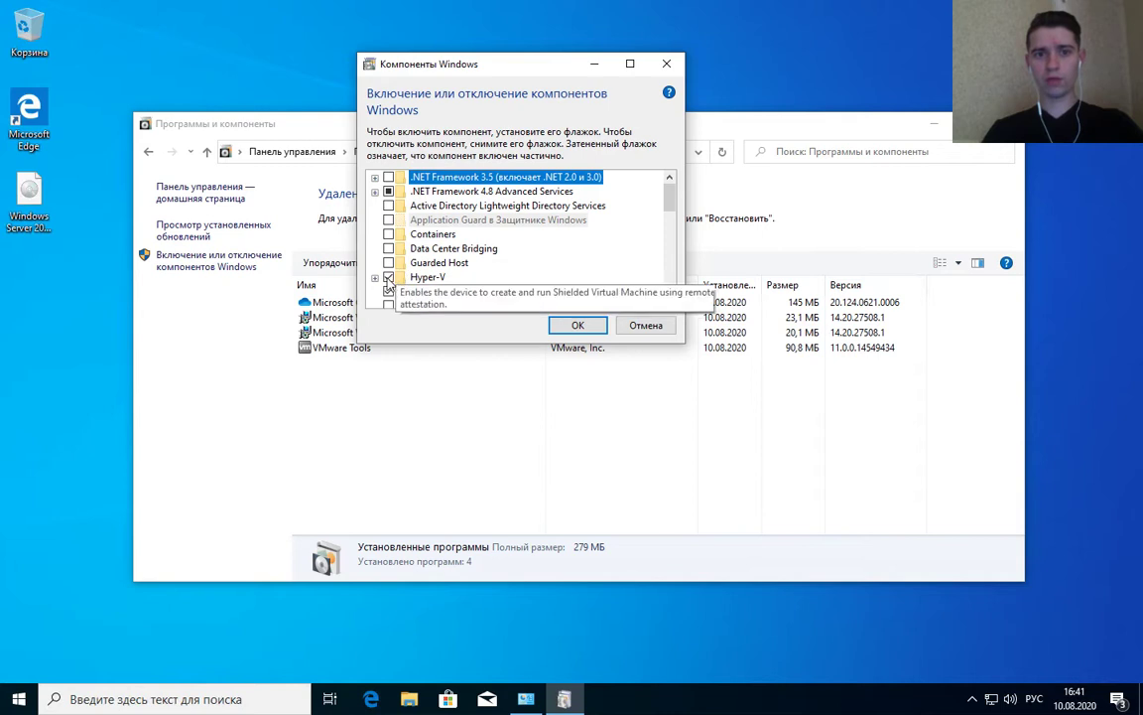
{"action": "mouse_move", "coordinate": [403, 278]}
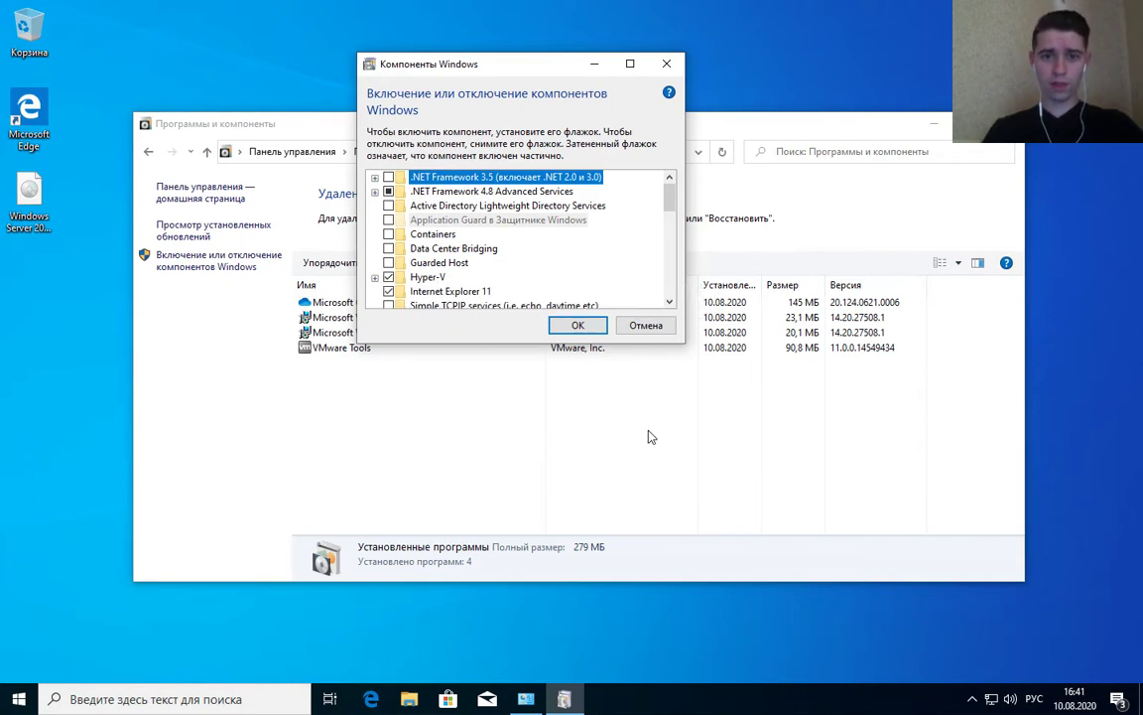
{"action": "left_click", "coordinate": [579, 325]}
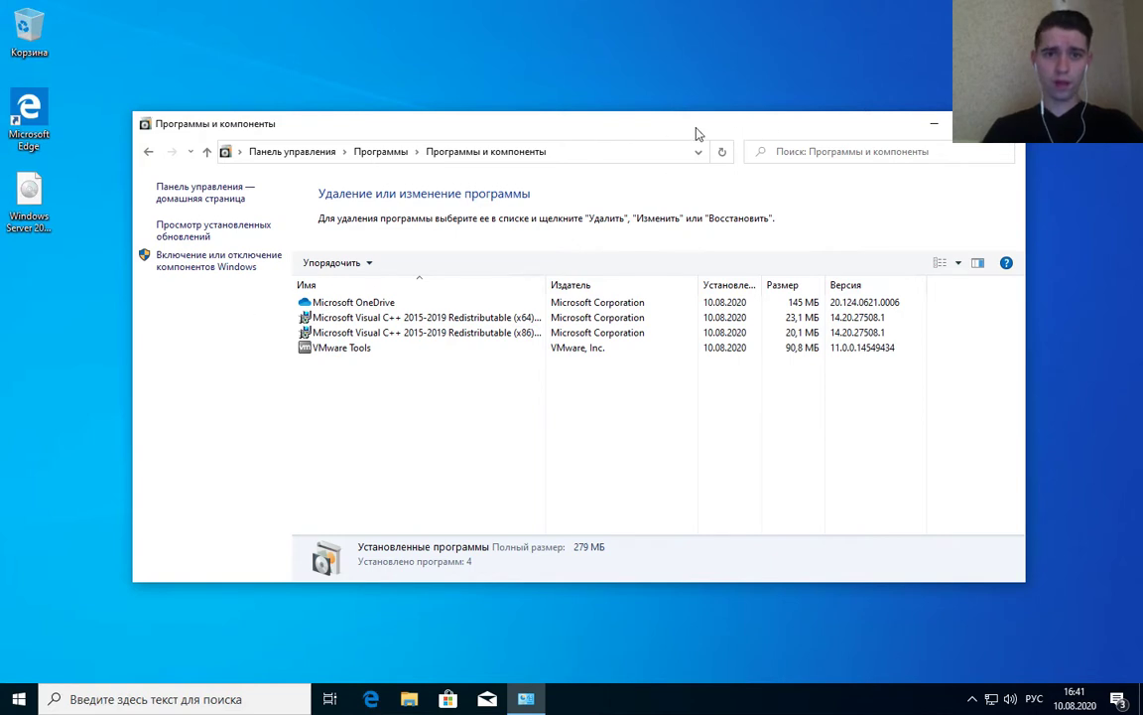
{"action": "left_click", "coordinate": [1002, 123]}
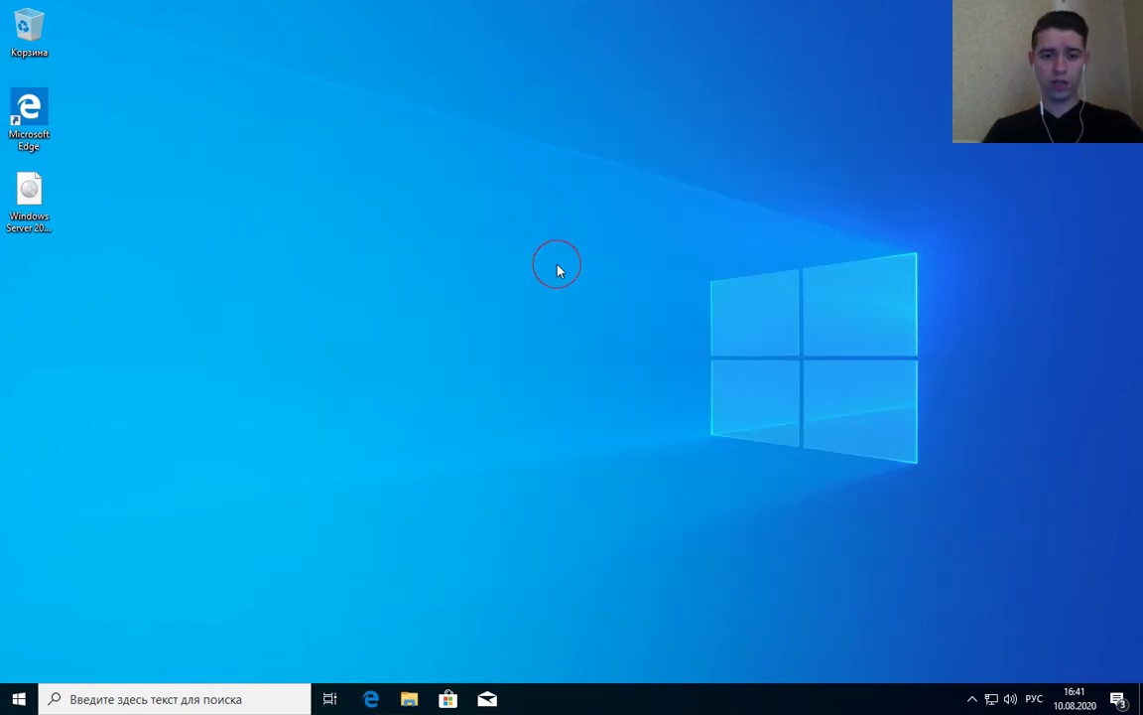
Step: Check the computer name and workgroup in the system properties of Этот компьютер, closing all windows without changes
{"action": "key", "text": "super+e"}
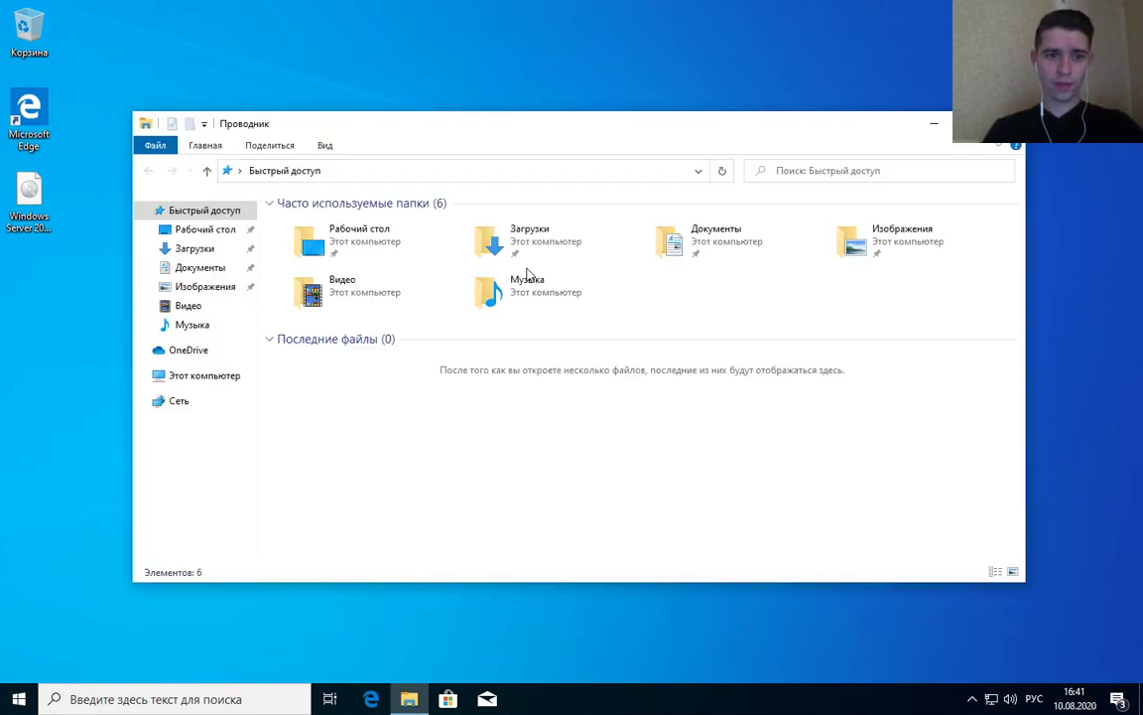
{"action": "left_click", "coordinate": [201, 378]}
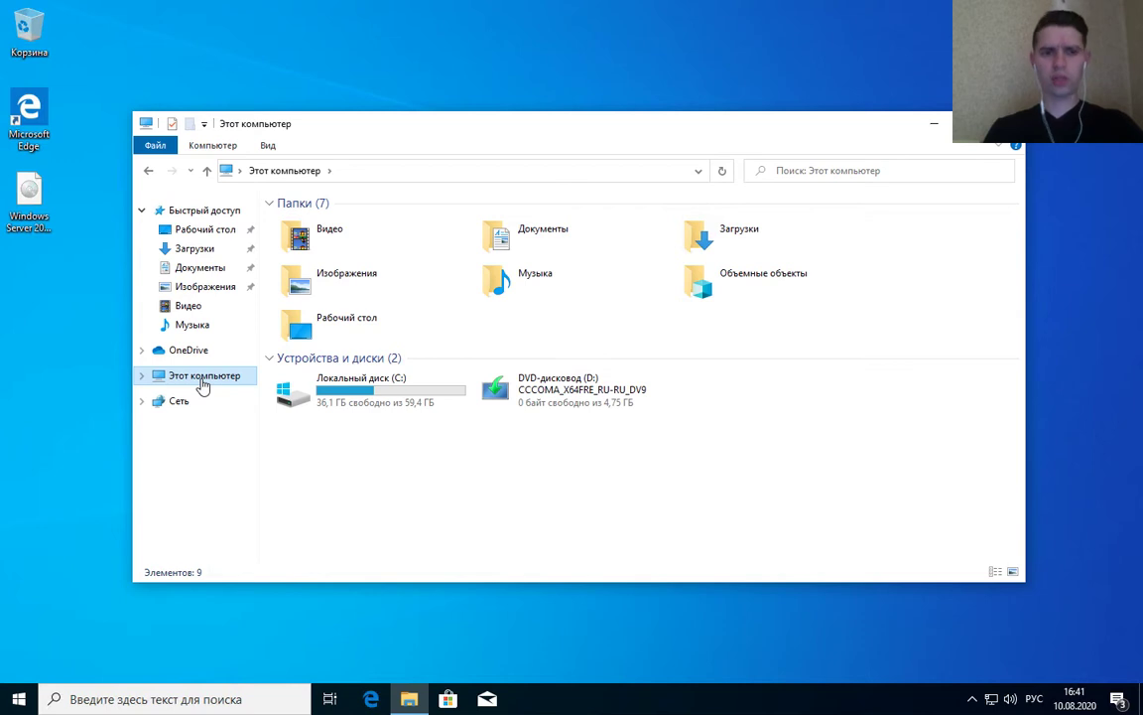
{"action": "right_click", "coordinate": [201, 383]}
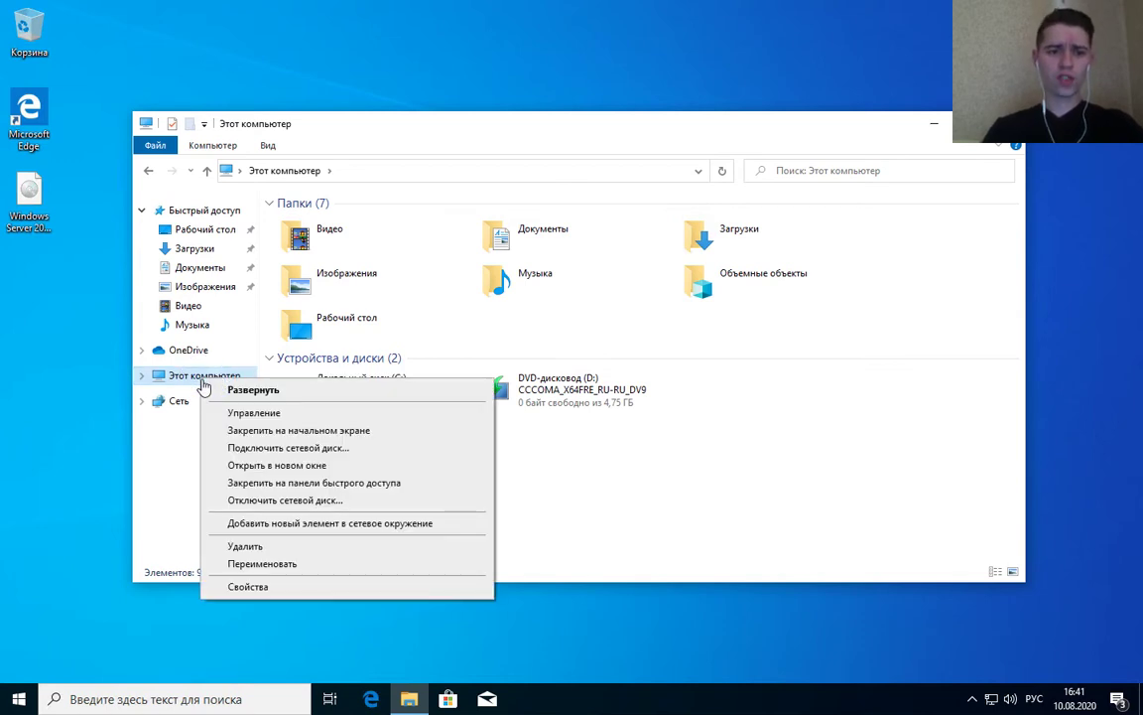
{"action": "left_click", "coordinate": [268, 587]}
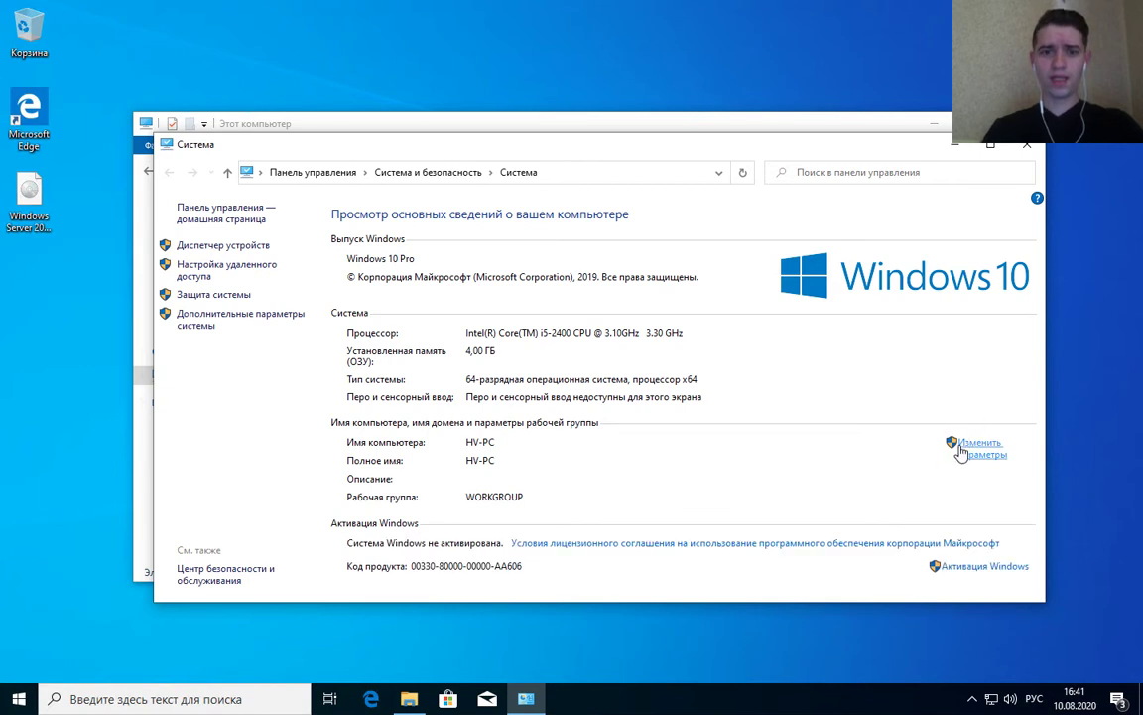
{"action": "left_click", "coordinate": [960, 452]}
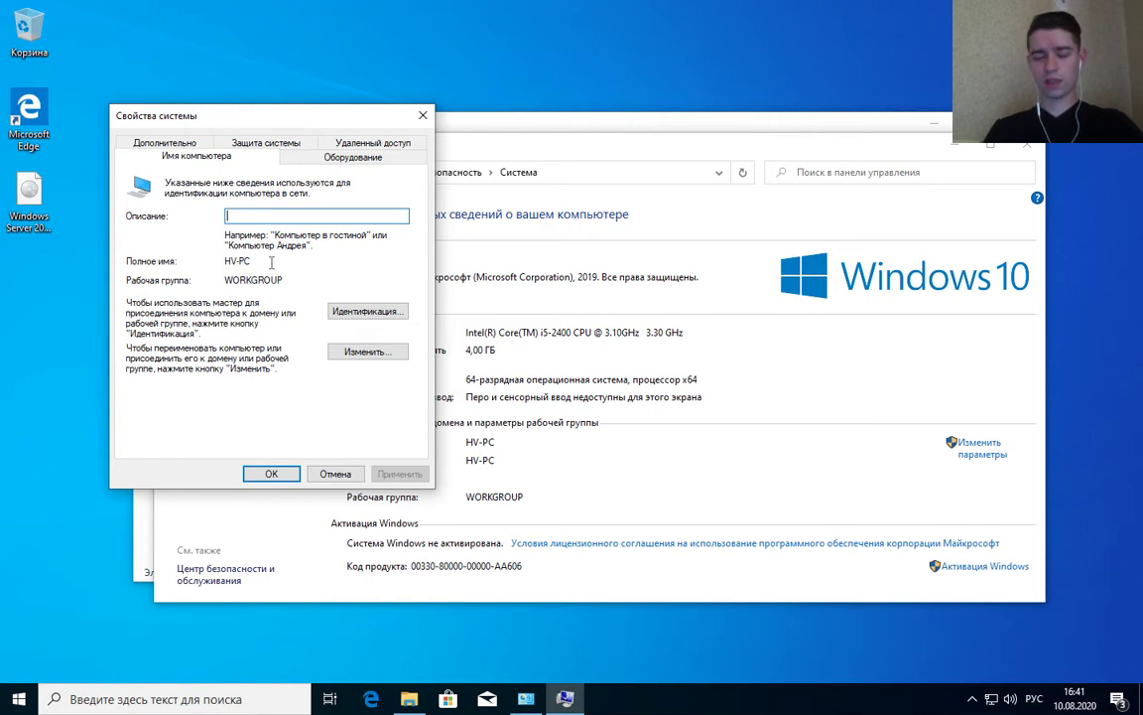
{"action": "left_click", "coordinate": [422, 117]}
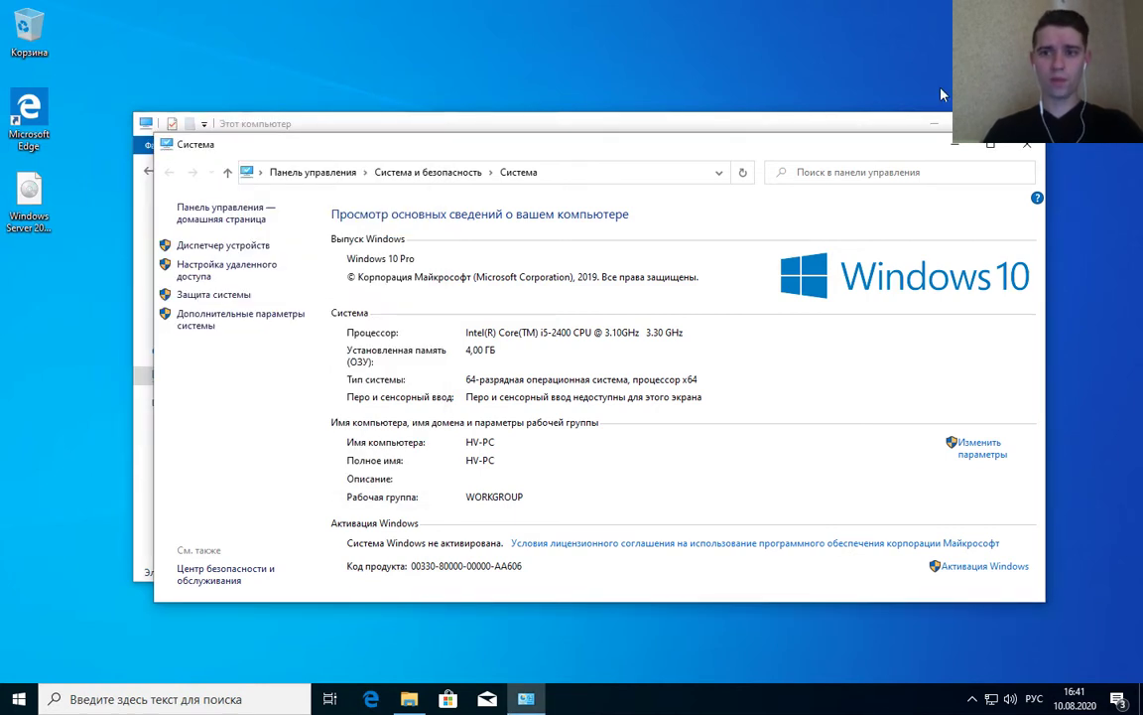
{"action": "left_click", "coordinate": [1036, 147]}
{"action": "key", "text": "alt+F4"}
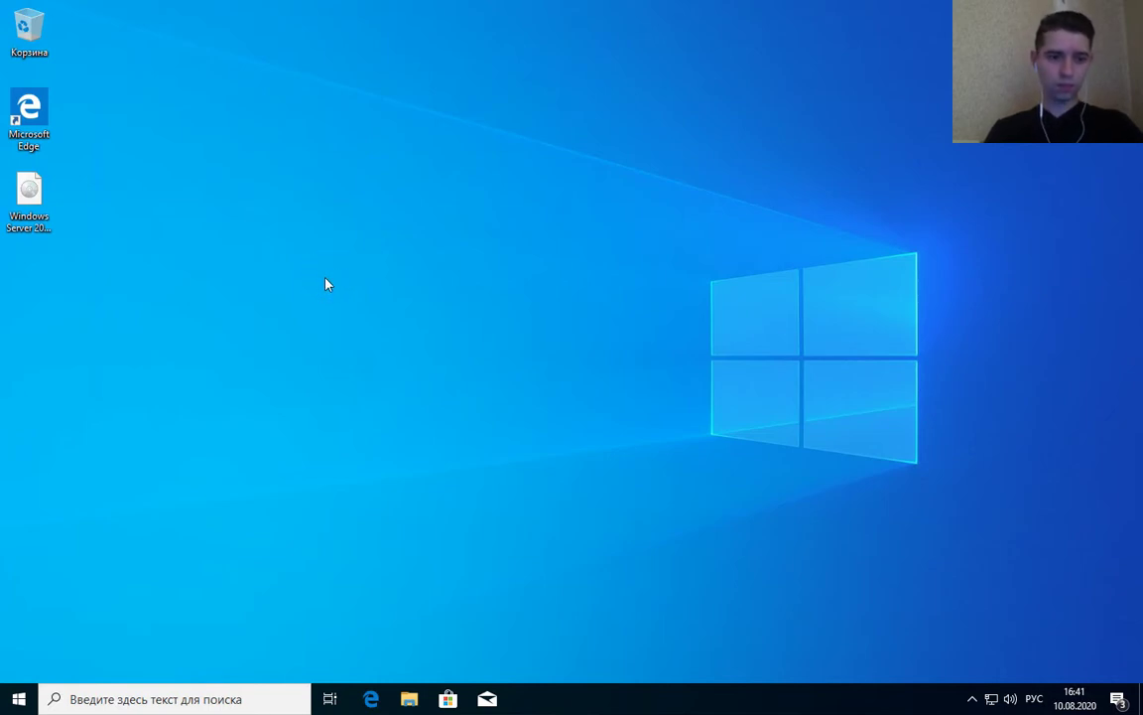
Step: Find the Hyper-V tools in the Windows administrative tools folder of the Start app list
{"action": "left_click", "coordinate": [16, 699]}
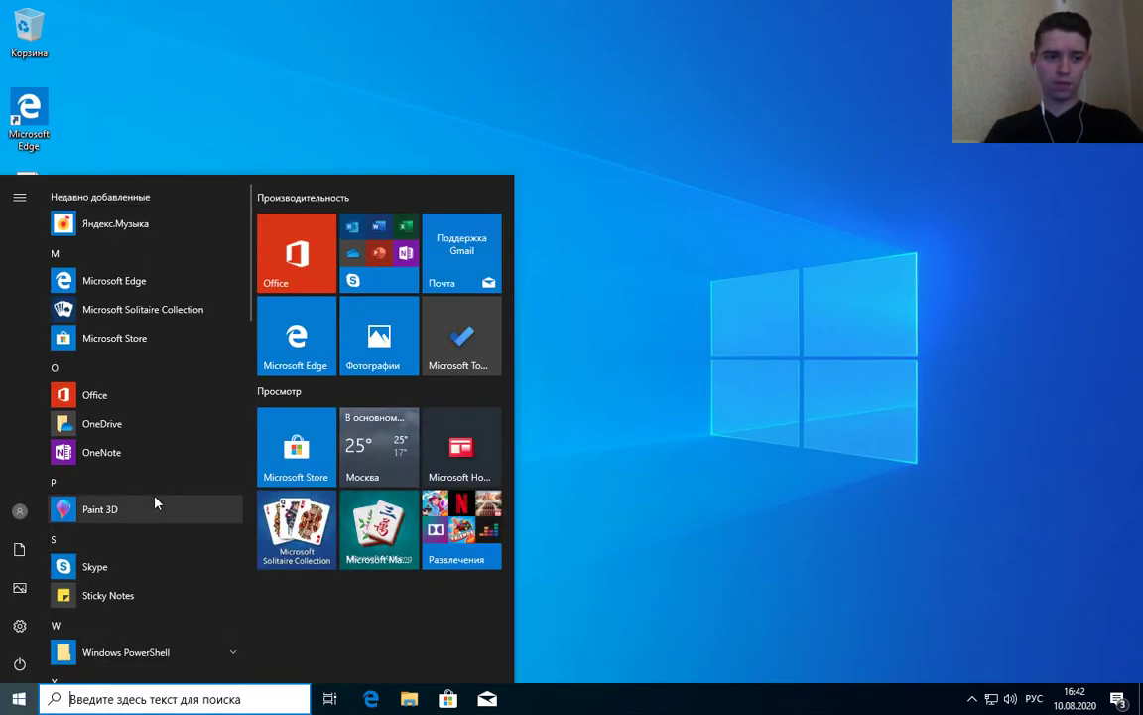
{"action": "scroll", "coordinate": [155, 503], "scroll_direction": "down", "scroll_amount": 1}
{"action": "scroll", "coordinate": [155, 503], "scroll_direction": "down", "scroll_amount": 5}
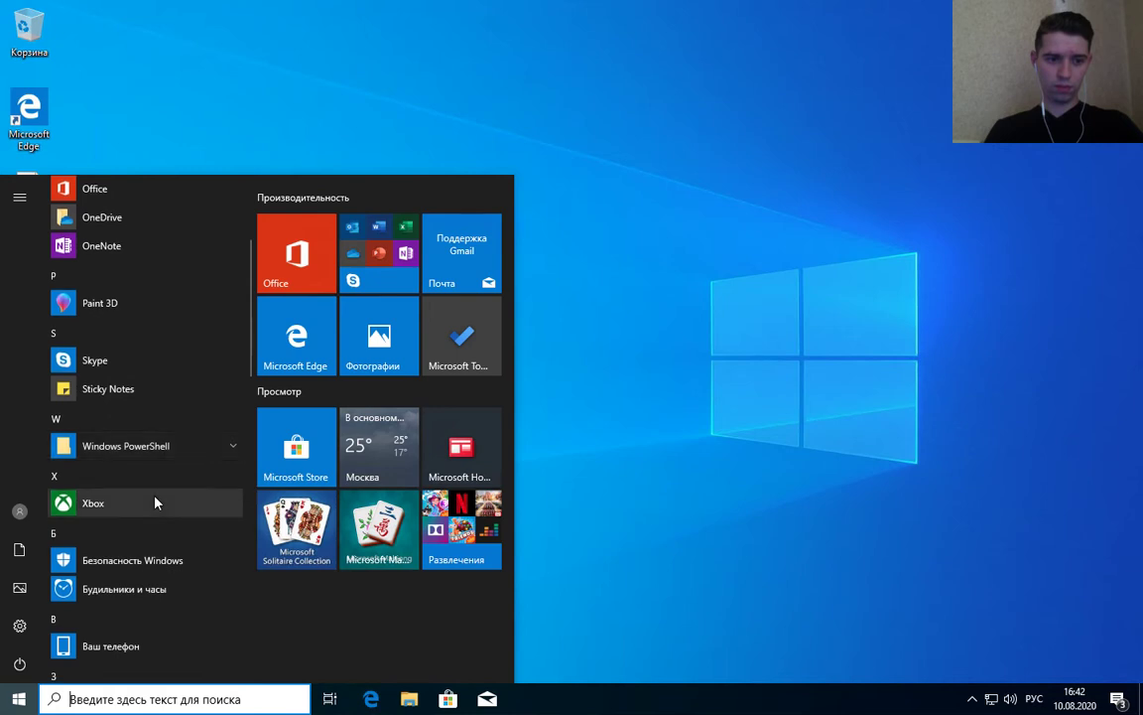
{"action": "scroll", "coordinate": [154, 503], "scroll_direction": "down", "scroll_amount": 8}
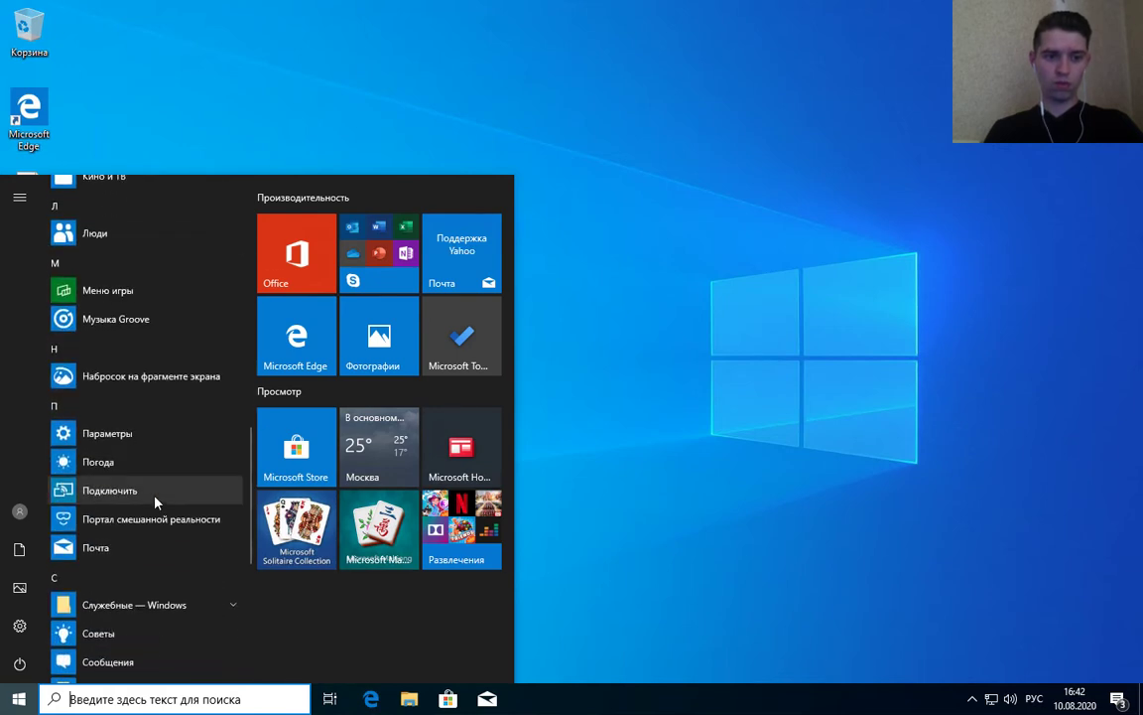
{"action": "scroll", "coordinate": [155, 503], "scroll_direction": "down", "scroll_amount": 3}
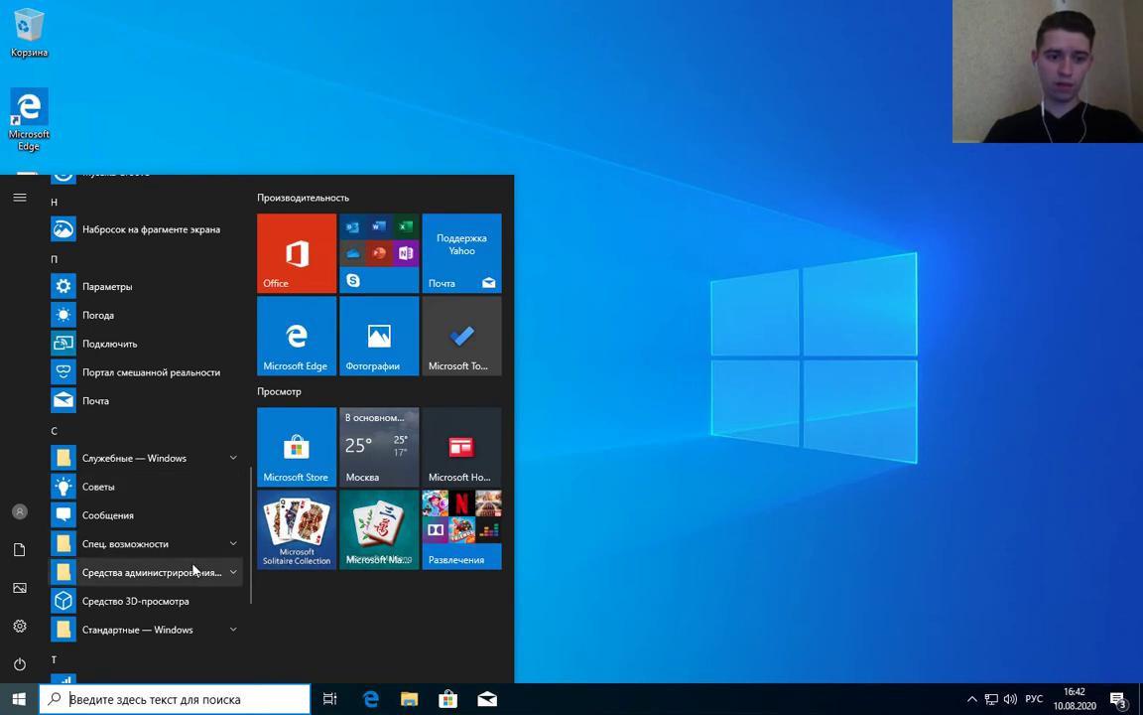
{"action": "left_click", "coordinate": [194, 572]}
{"action": "scroll", "coordinate": [173, 505], "scroll_direction": "down", "scroll_amount": 3}
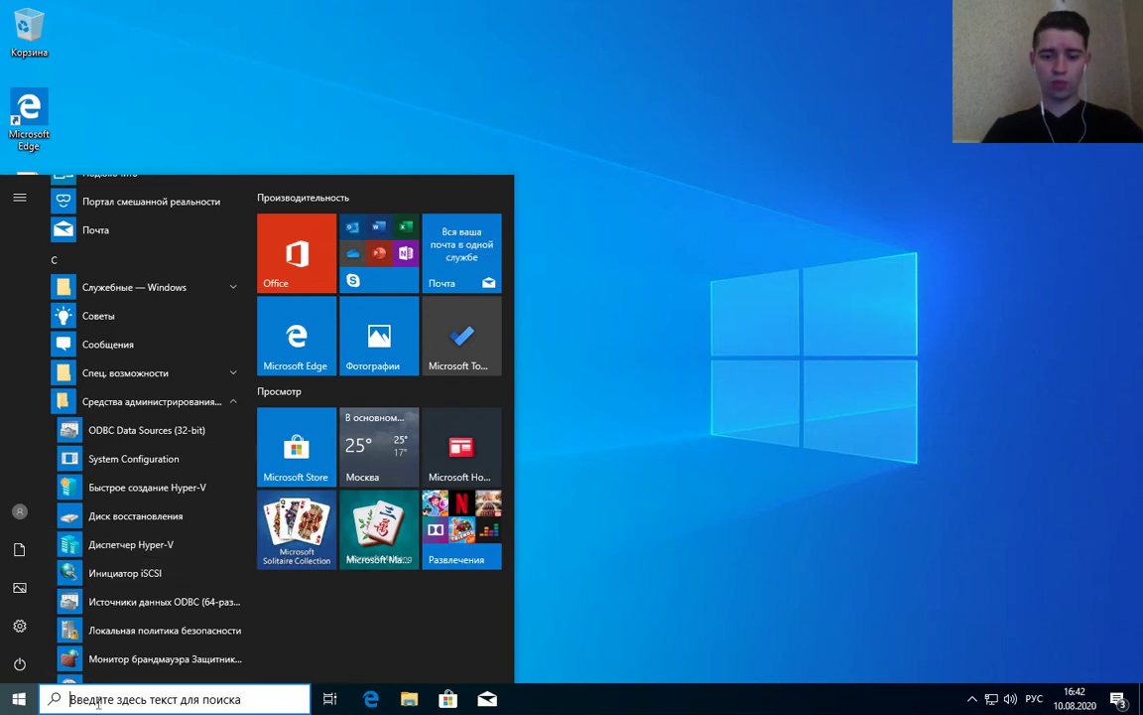
Step: Search for "Дис" and pin Диспетчер Hyper-V to the Start screen
{"action": "type", "text": "Дис"}
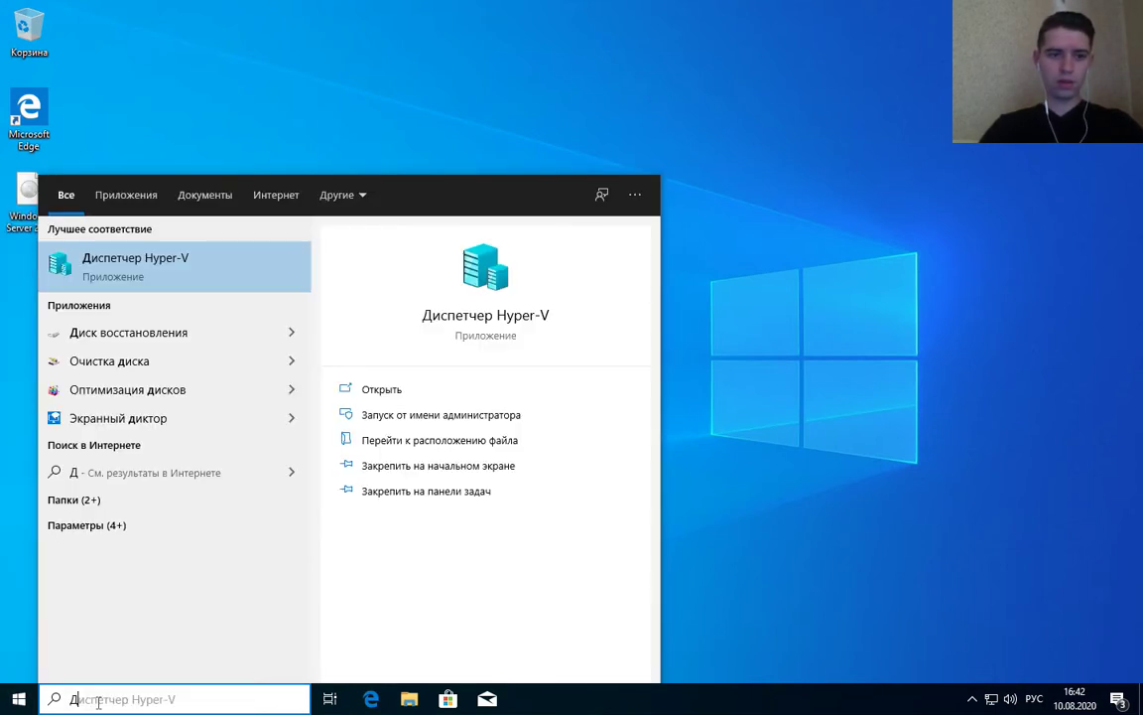
{"action": "right_click", "coordinate": [195, 280]}
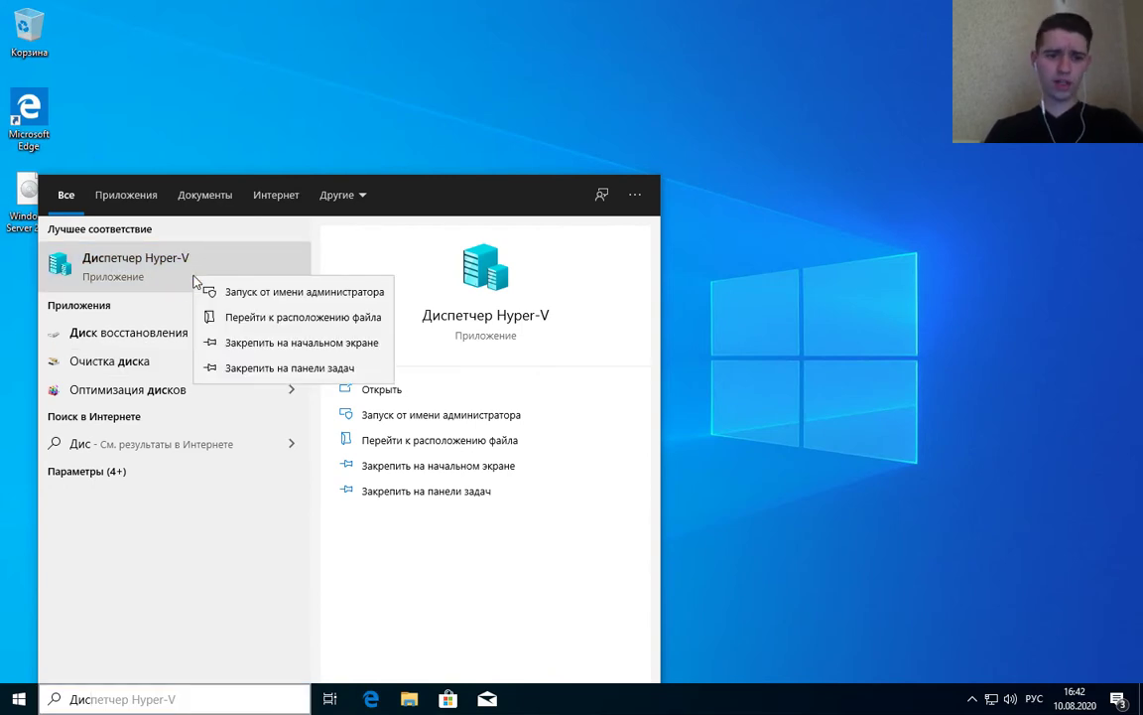
{"action": "left_click", "coordinate": [283, 343]}
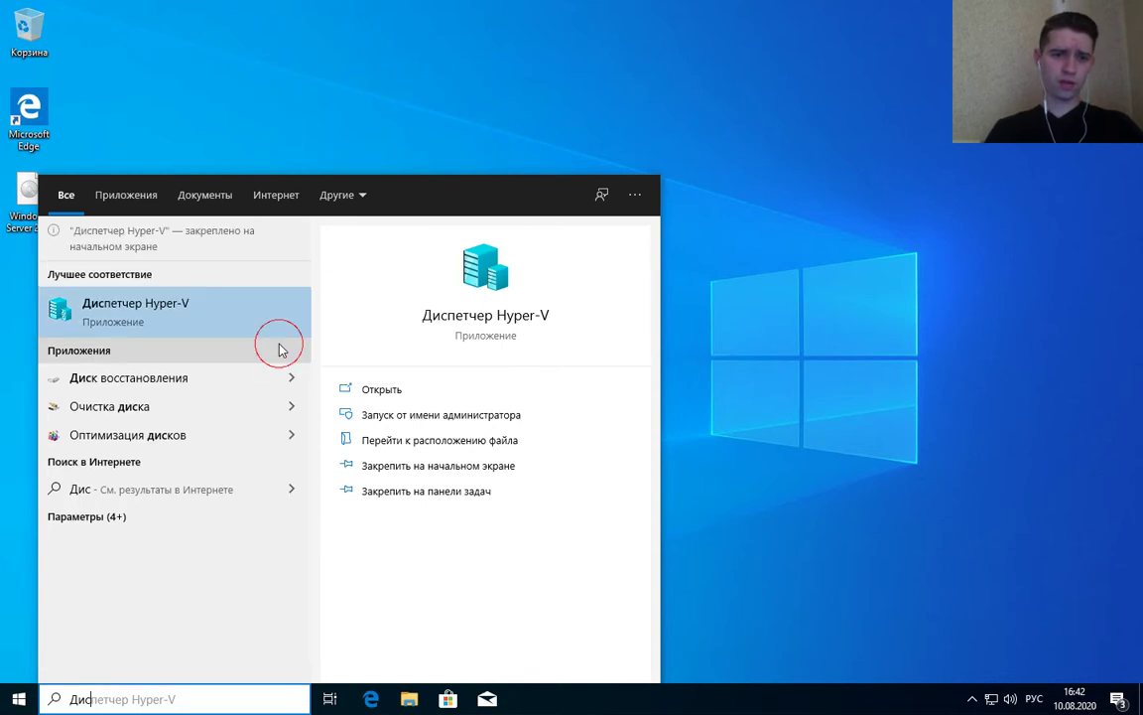
Step: Pin Диспетчер Hyper-V to the taskbar and launch it from there
{"action": "right_click", "coordinate": [211, 325]}
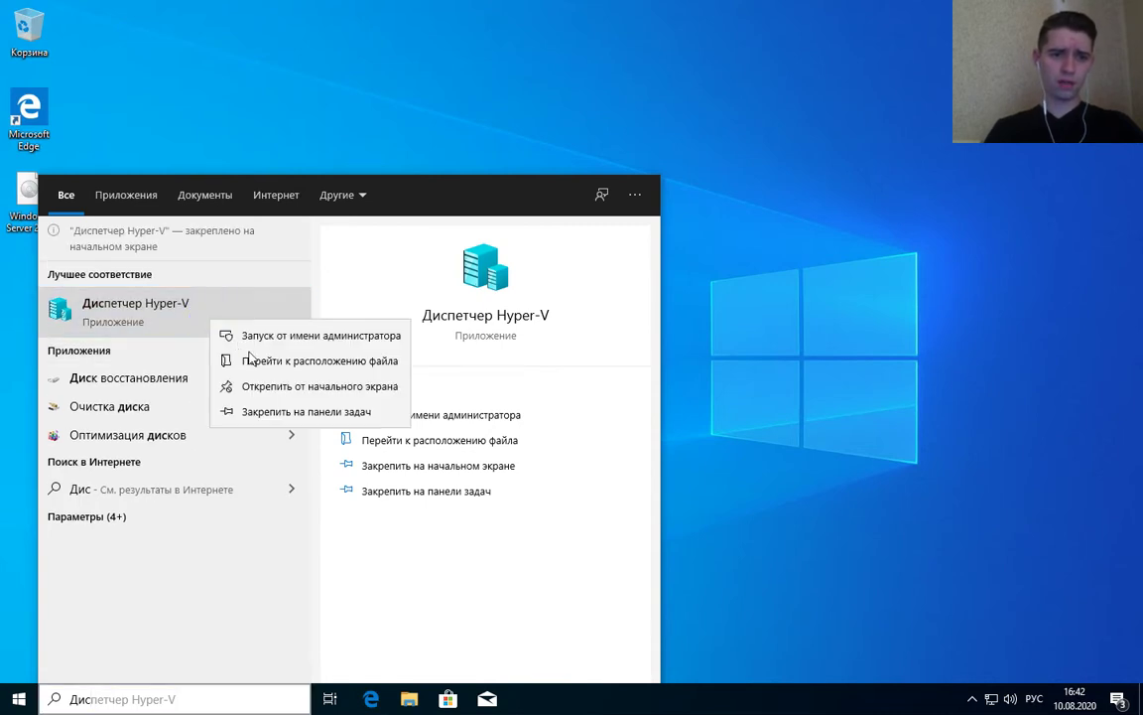
{"action": "left_click", "coordinate": [270, 416]}
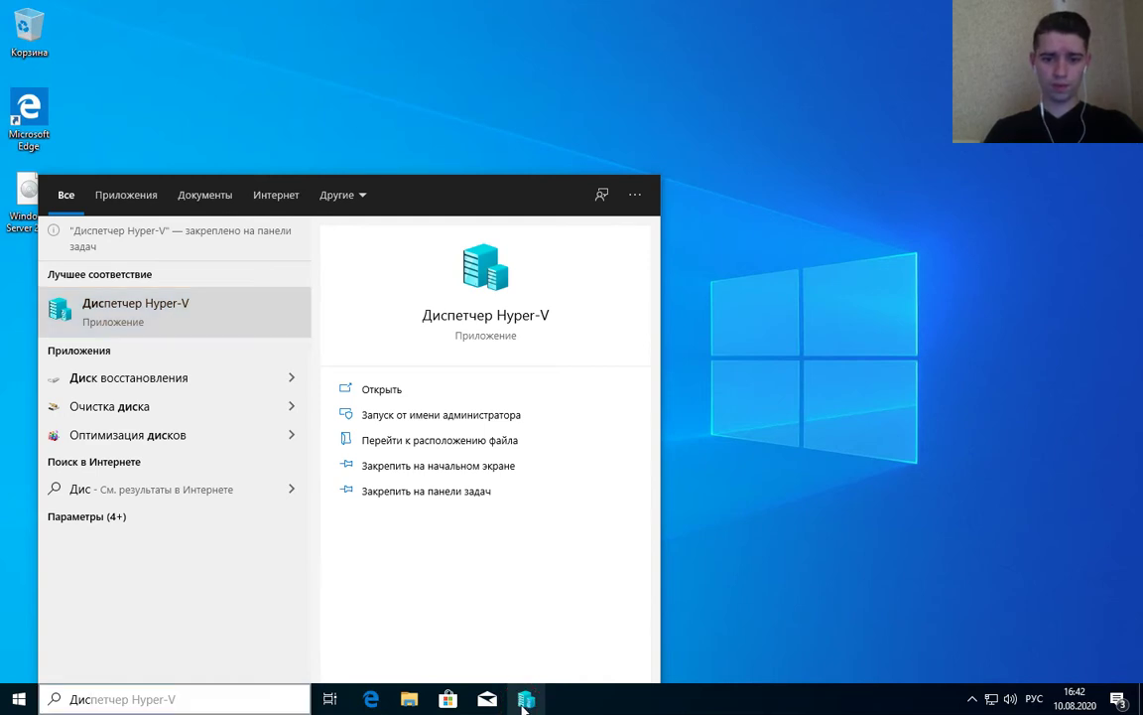
{"action": "left_click", "coordinate": [526, 699]}
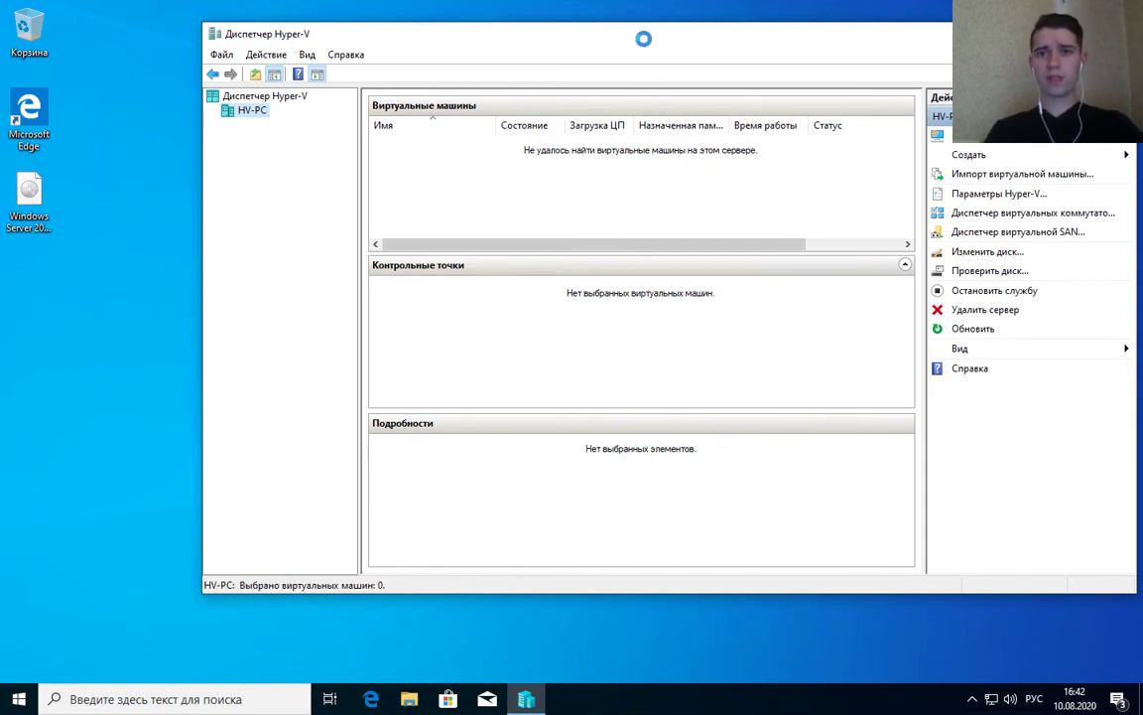
{"action": "left_click_drag", "start_coordinate": [643, 38], "coordinate": [570, 34]}
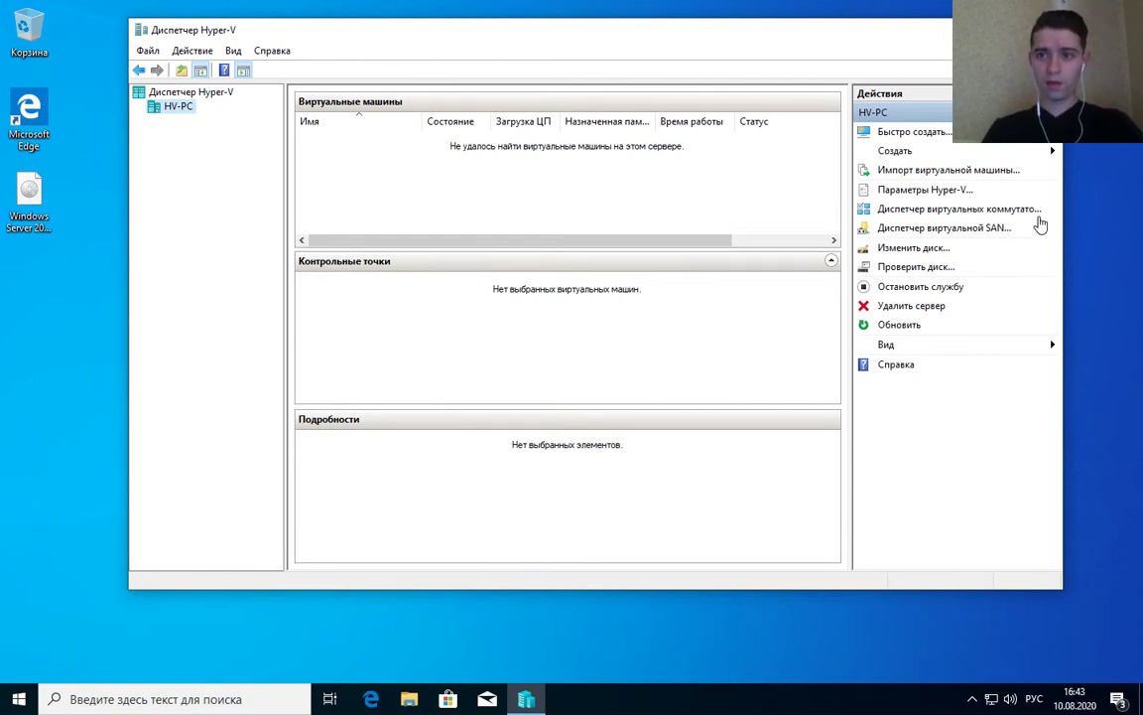
{"action": "left_click", "coordinate": [1054, 152]}
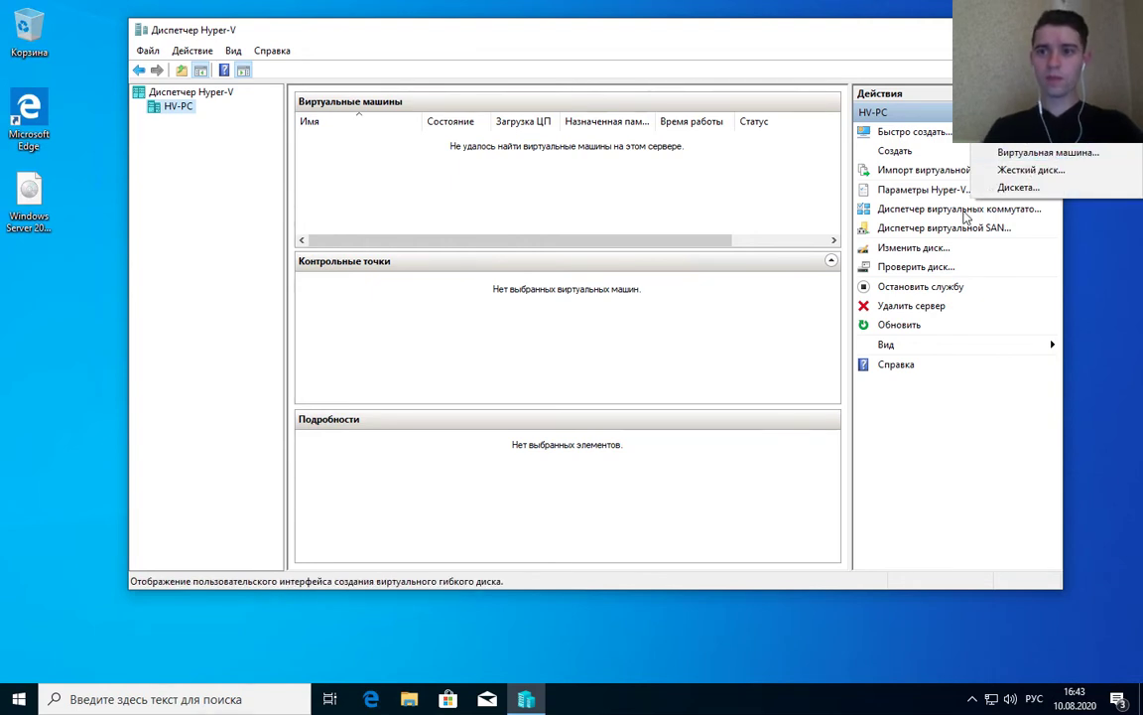
{"action": "left_click", "coordinate": [958, 210]}
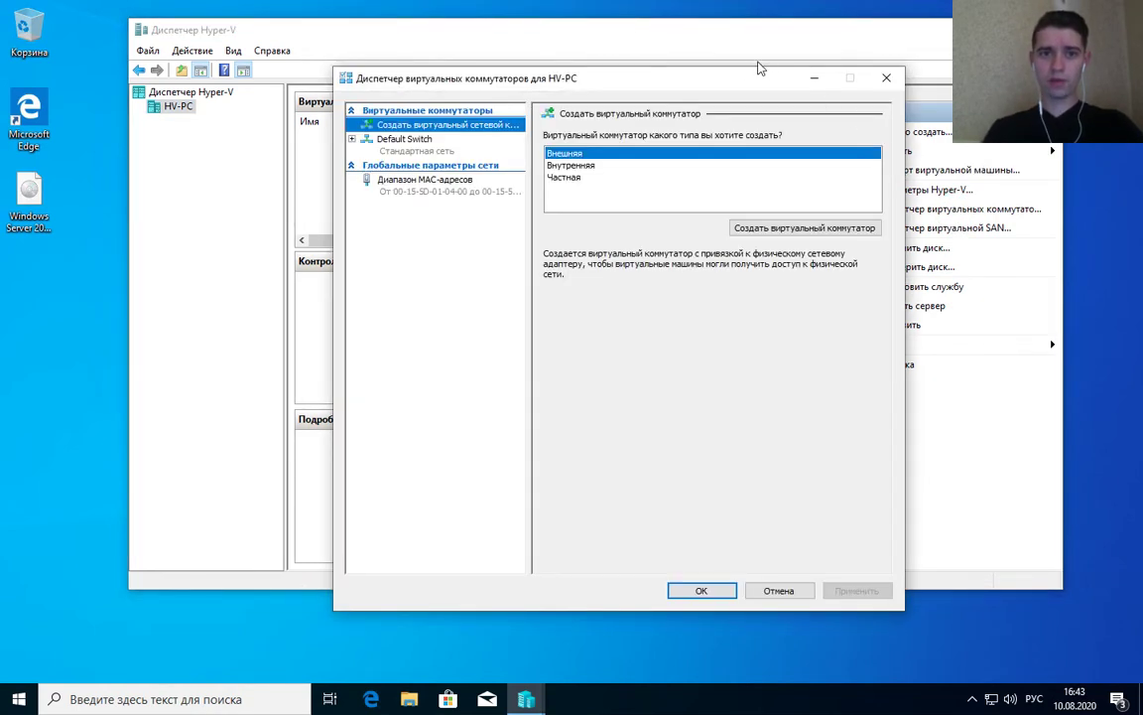
{"action": "left_click", "coordinate": [883, 79]}
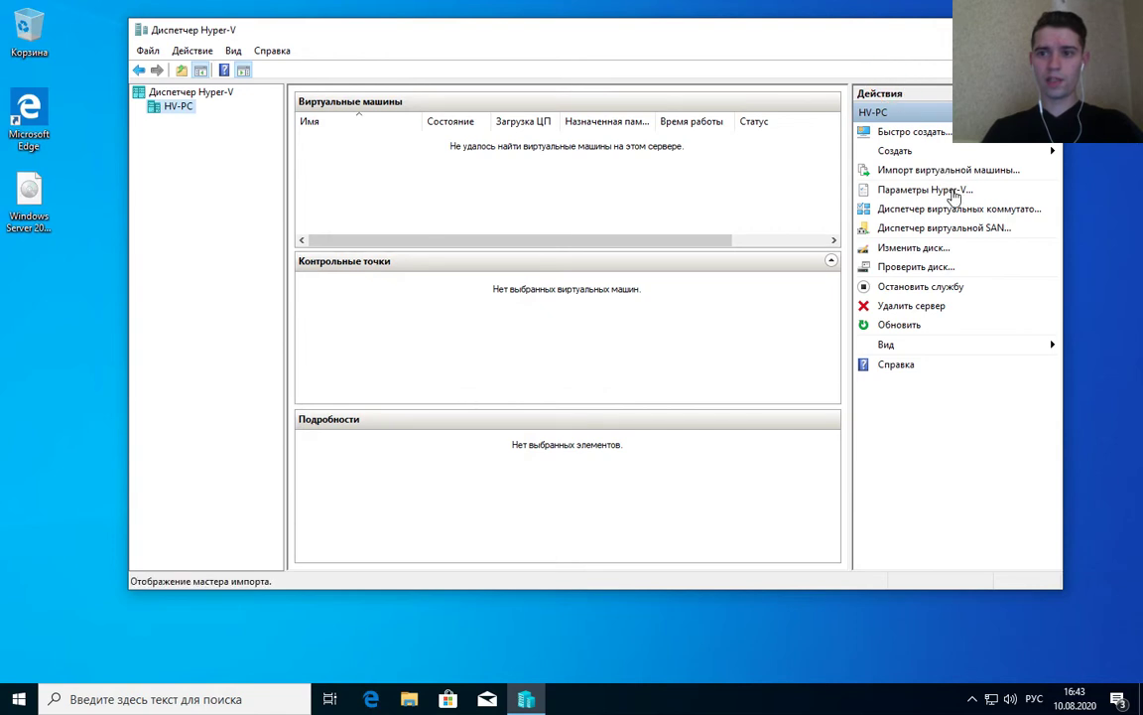
Step: Open the virtual switch manager for HV-PC and compare the descriptions of the Внешняя, Внутренняя and Частная switch types
{"action": "left_click", "coordinate": [933, 212]}
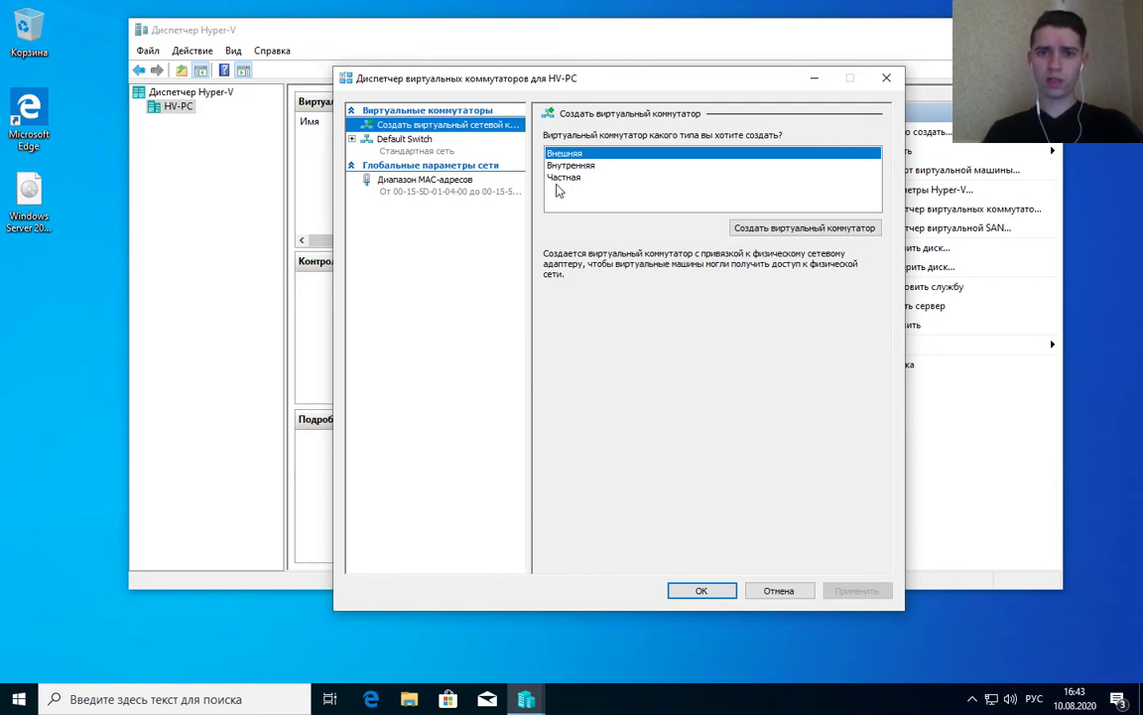
{"action": "left_click", "coordinate": [592, 168]}
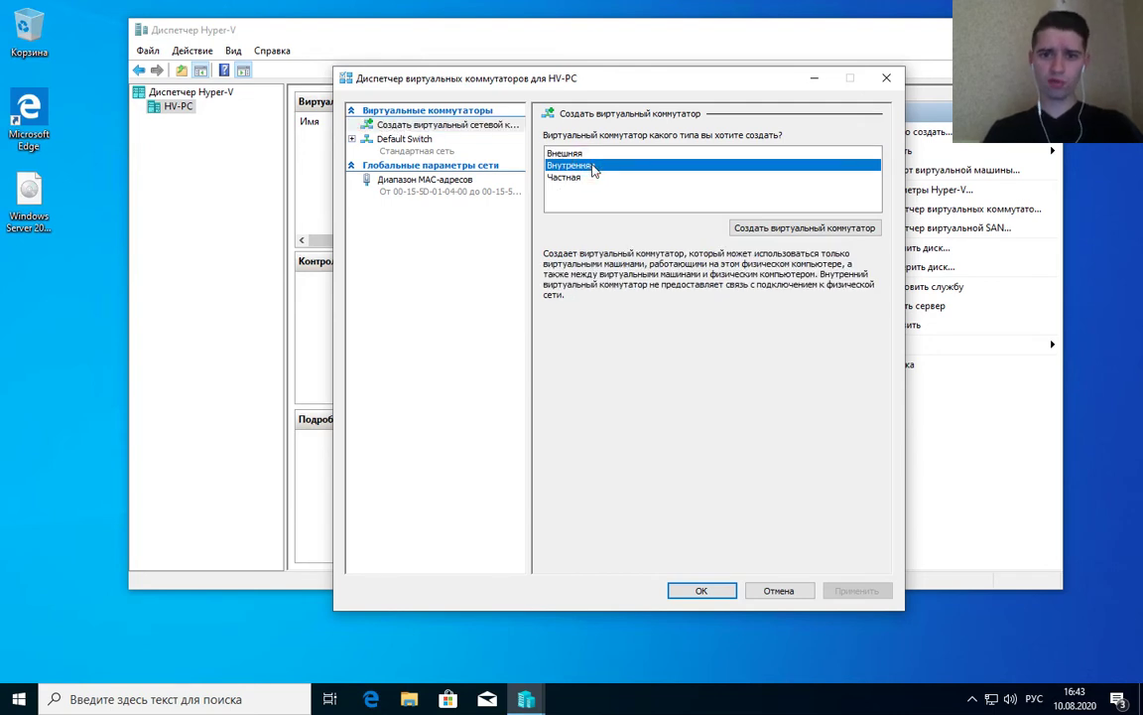
{"action": "left_click", "coordinate": [559, 178]}
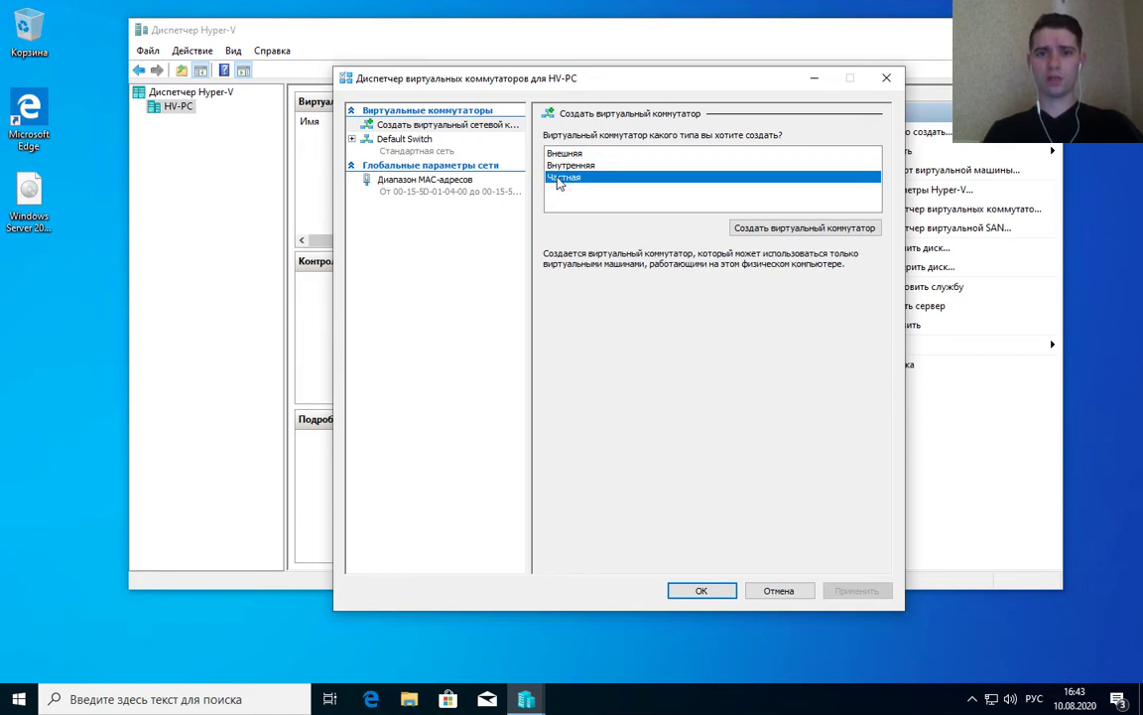
{"action": "left_click", "coordinate": [564, 154]}
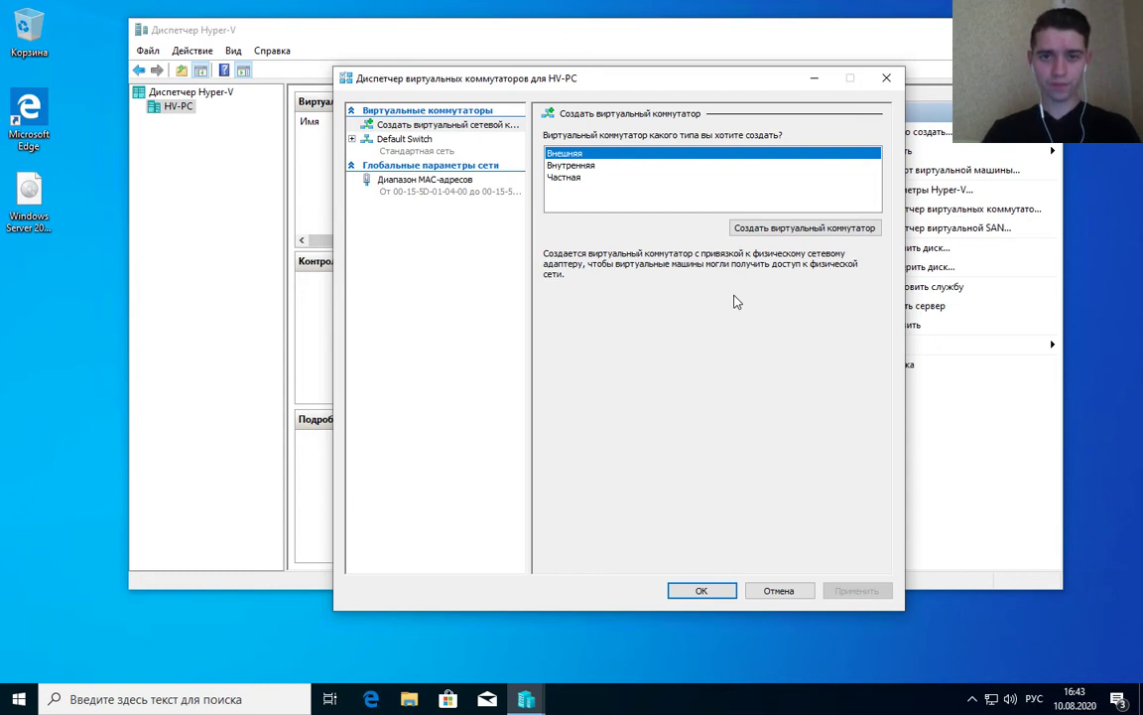
{"action": "left_click", "coordinate": [591, 165]}
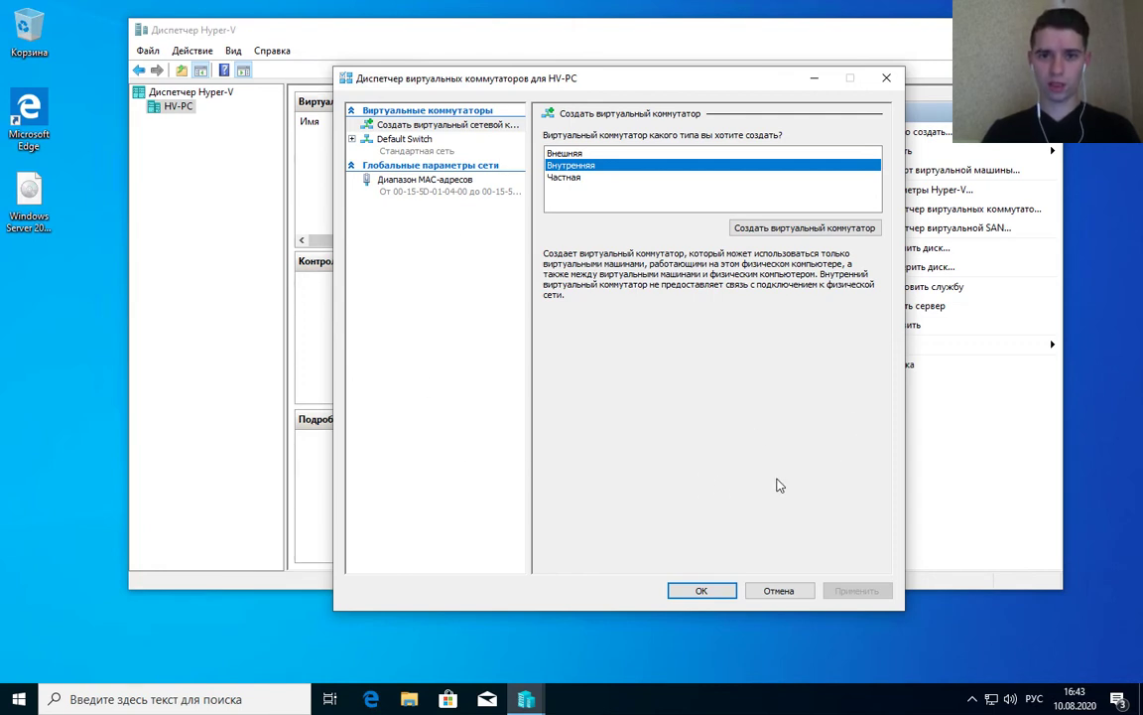
Step: Create a virtual switch of type Частная and name it PS
{"action": "left_click", "coordinate": [570, 180]}
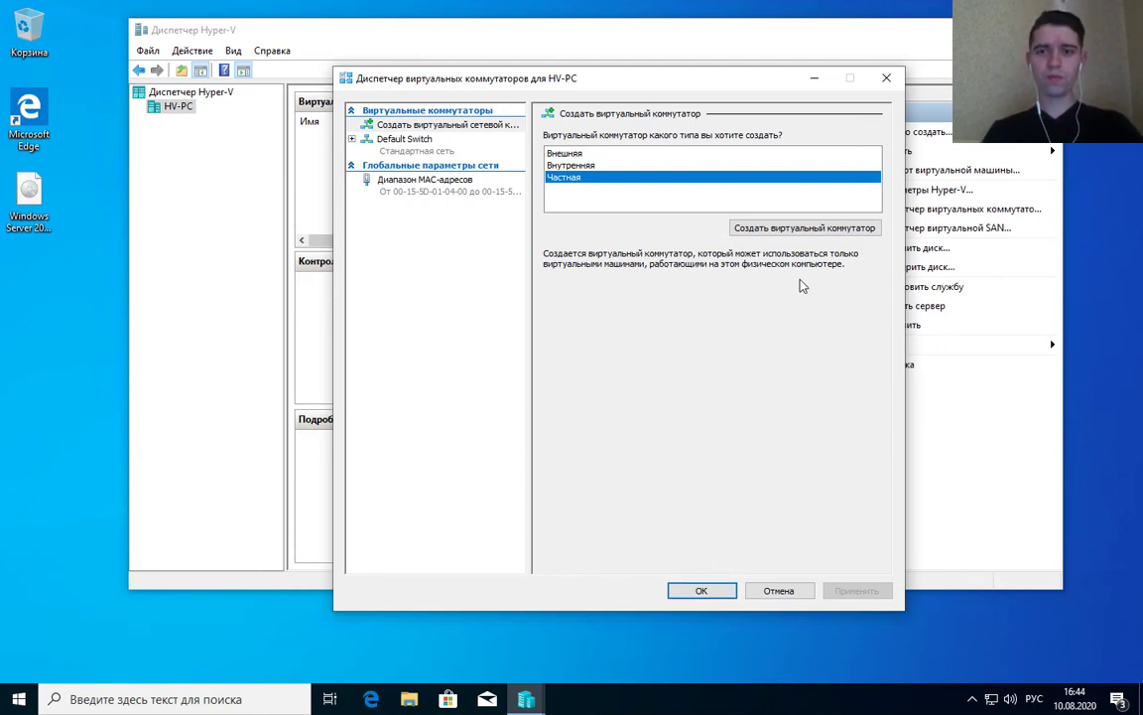
{"action": "left_click", "coordinate": [787, 226]}
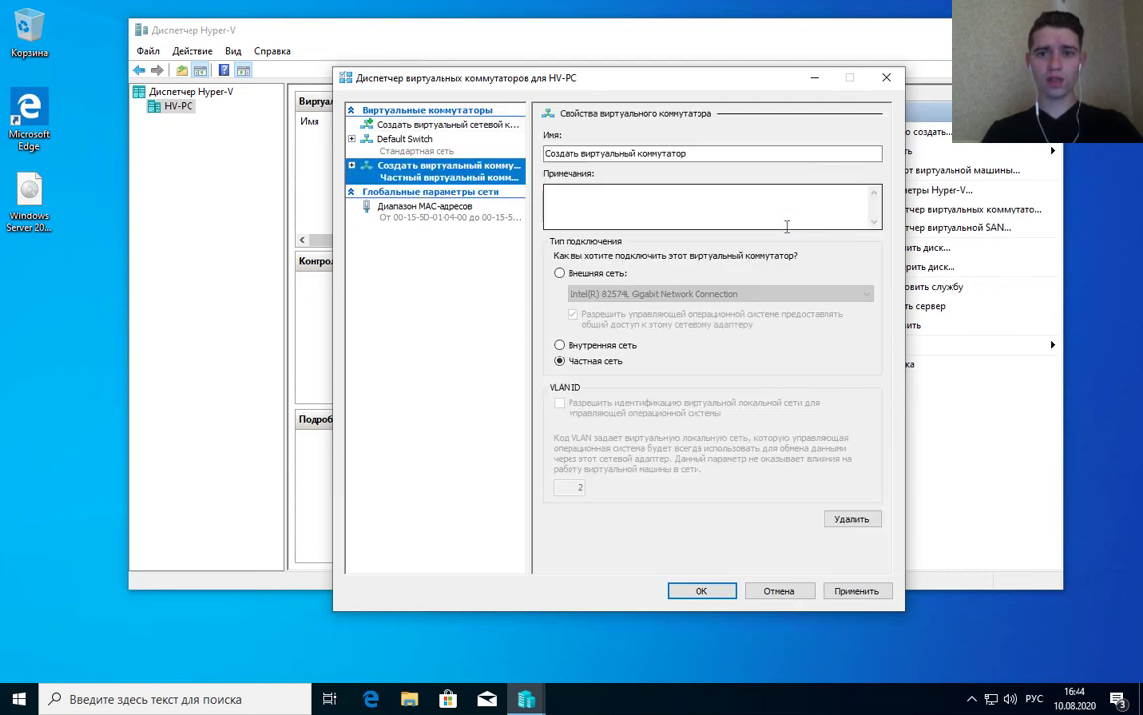
{"action": "double_click", "coordinate": [728, 147]}
{"action": "key", "text": "BackSpace"}
{"action": "key", "text": "BackSpace"}
{"action": "key", "text": "BackSpace"}
{"action": "key", "text": "BackSpace"}
{"action": "key", "text": "BackSpace"}
{"action": "key", "text": "BackSpace"}
{"action": "key", "text": "BackSpace"}
{"action": "key", "text": "BackSpace"}
{"action": "key", "text": "BackSpace"}
{"action": "key", "text": "BackSpace"}
{"action": "key", "text": "BackSpace"}
{"action": "key", "text": "BackSpace"}
{"action": "key", "text": "BackSpace"}
{"action": "key", "text": "BackSpace"}
{"action": "key", "text": "BackSpace"}
{"action": "key", "text": "BackSpace"}
{"action": "key", "text": "BackSpace"}
{"action": "key", "text": "BackSpace"}
{"action": "key", "text": "BackSpace"}
{"action": "key", "text": "BackSpace"}
{"action": "key", "text": "alt+shift"}
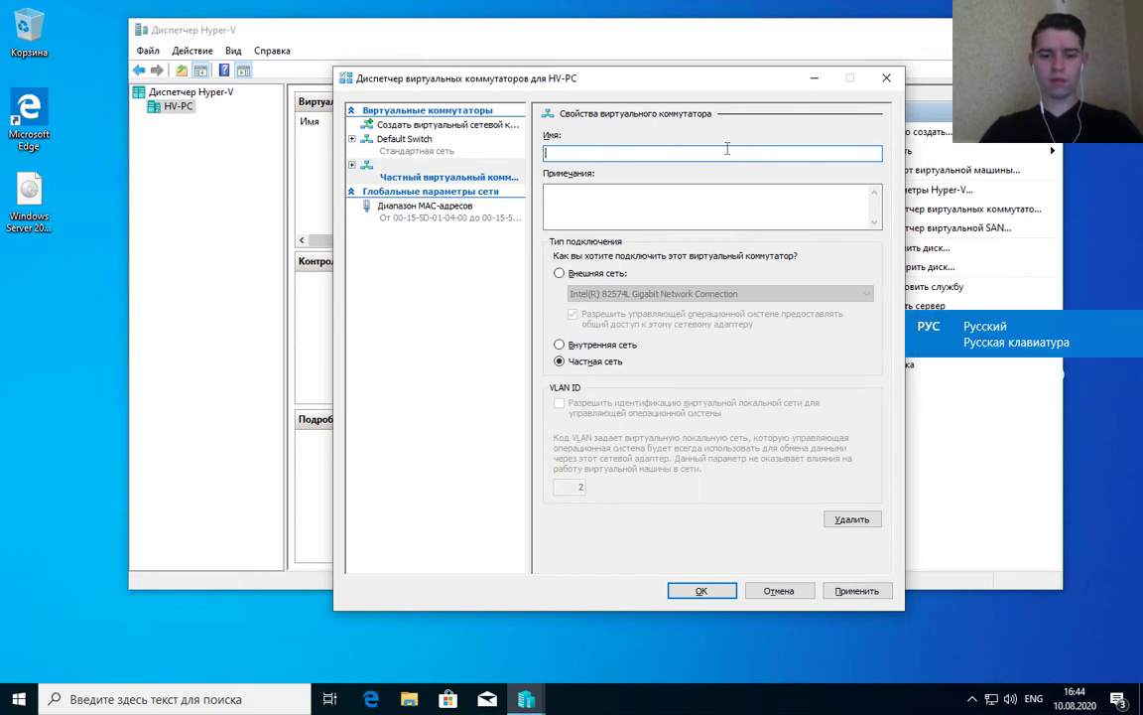
{"action": "type", "text": "PS"}
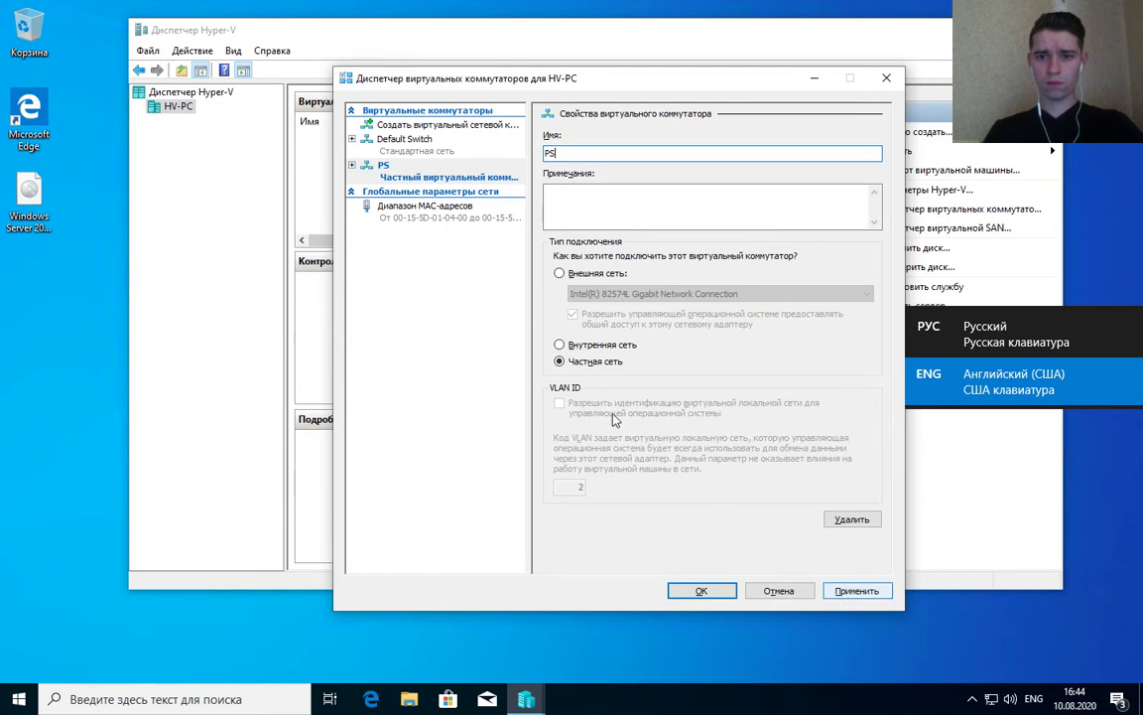
Step: Try the Внешняя сеть connection type with its adapter list and the Внутренняя сеть type for the PS switch
{"action": "left_click", "coordinate": [582, 274]}
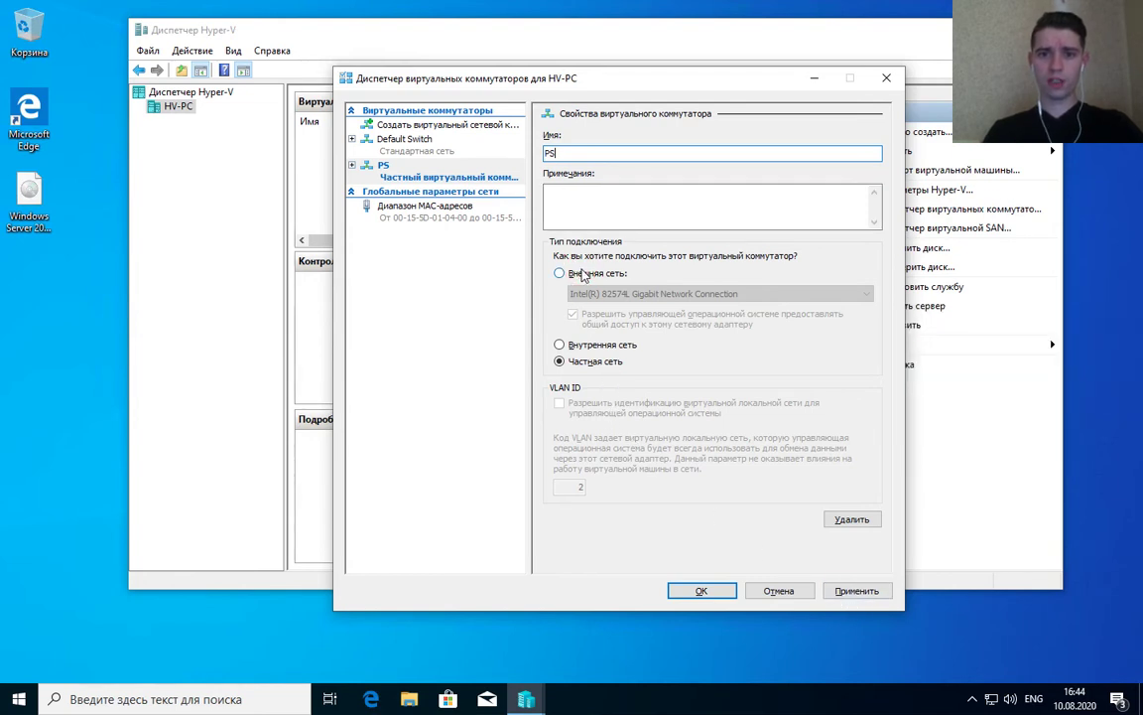
{"action": "left_click", "coordinate": [566, 273]}
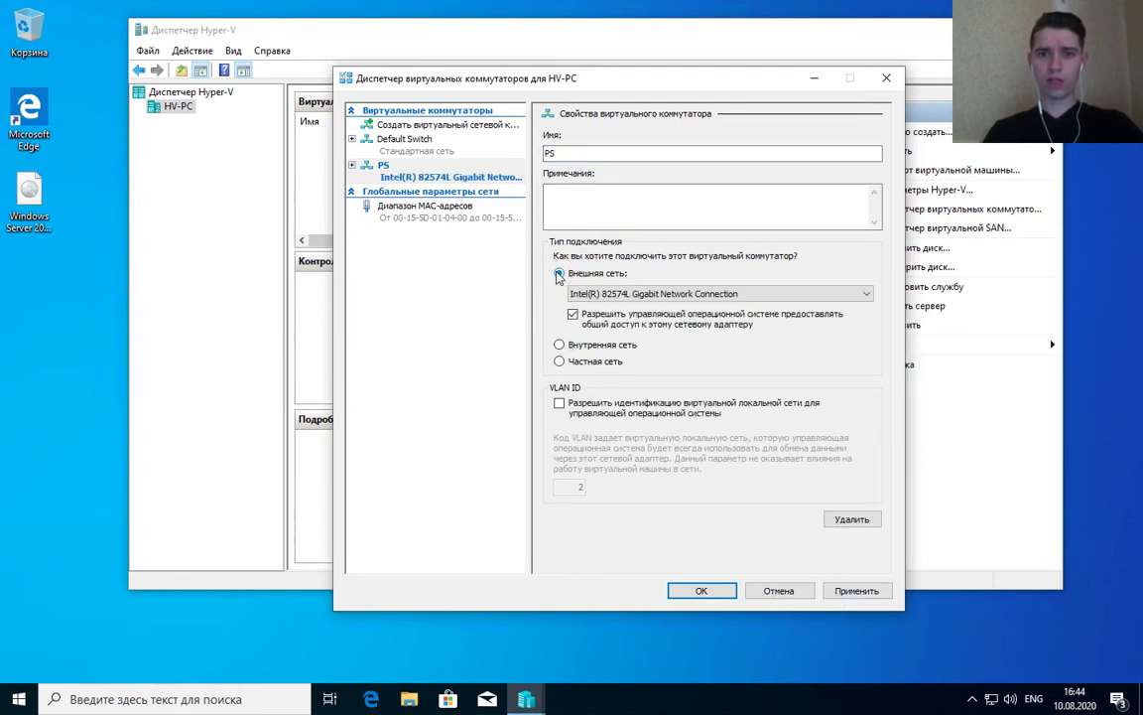
{"action": "left_click", "coordinate": [641, 293]}
{"action": "left_click", "coordinate": [647, 295]}
{"action": "left_click", "coordinate": [582, 273]}
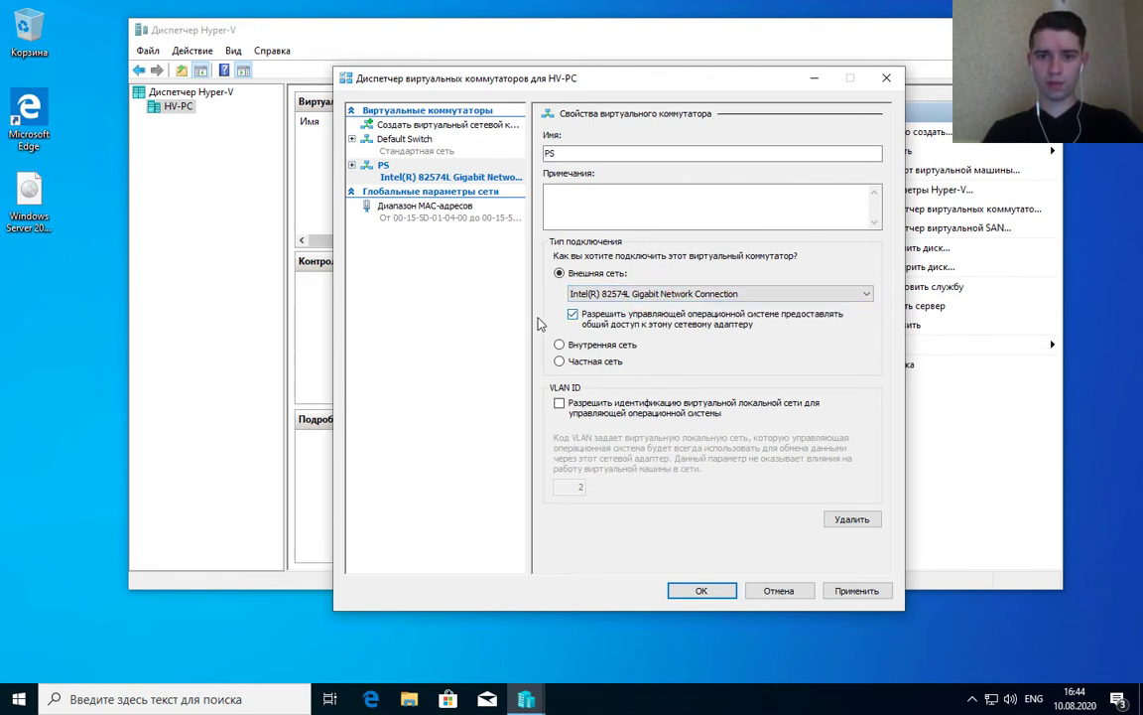
{"action": "left_click", "coordinate": [588, 347]}
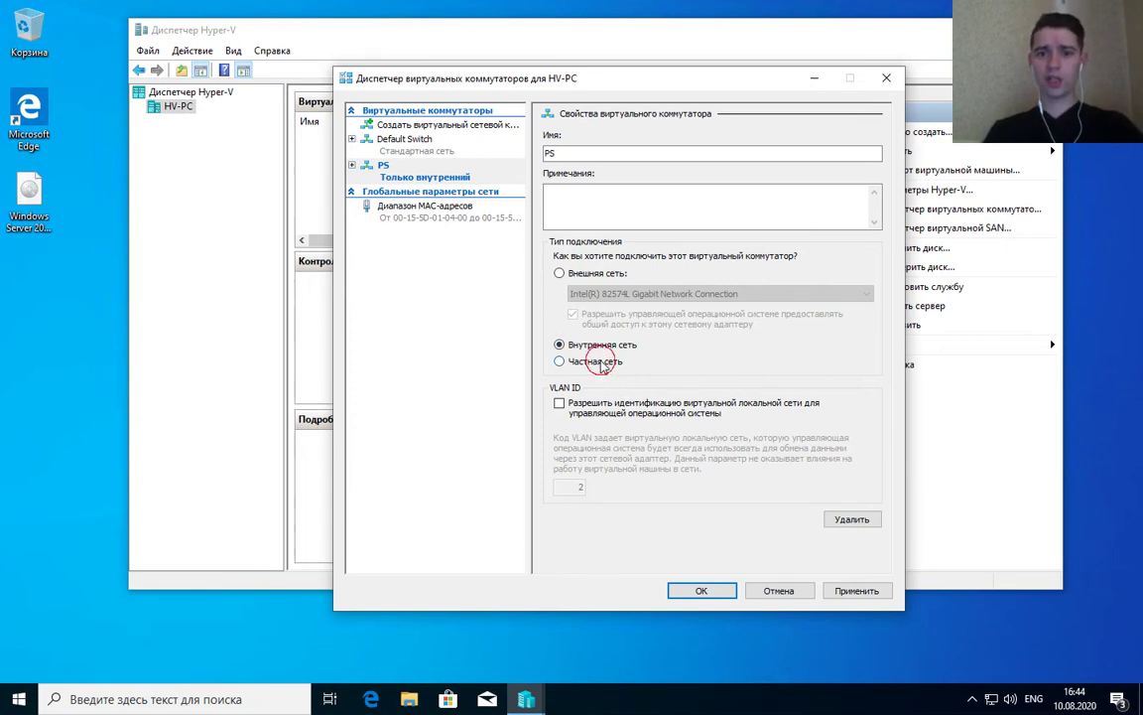
Step: Set the PS switch's connection type to Частная сеть, apply the change and close the virtual switch manager
{"action": "left_click", "coordinate": [596, 364]}
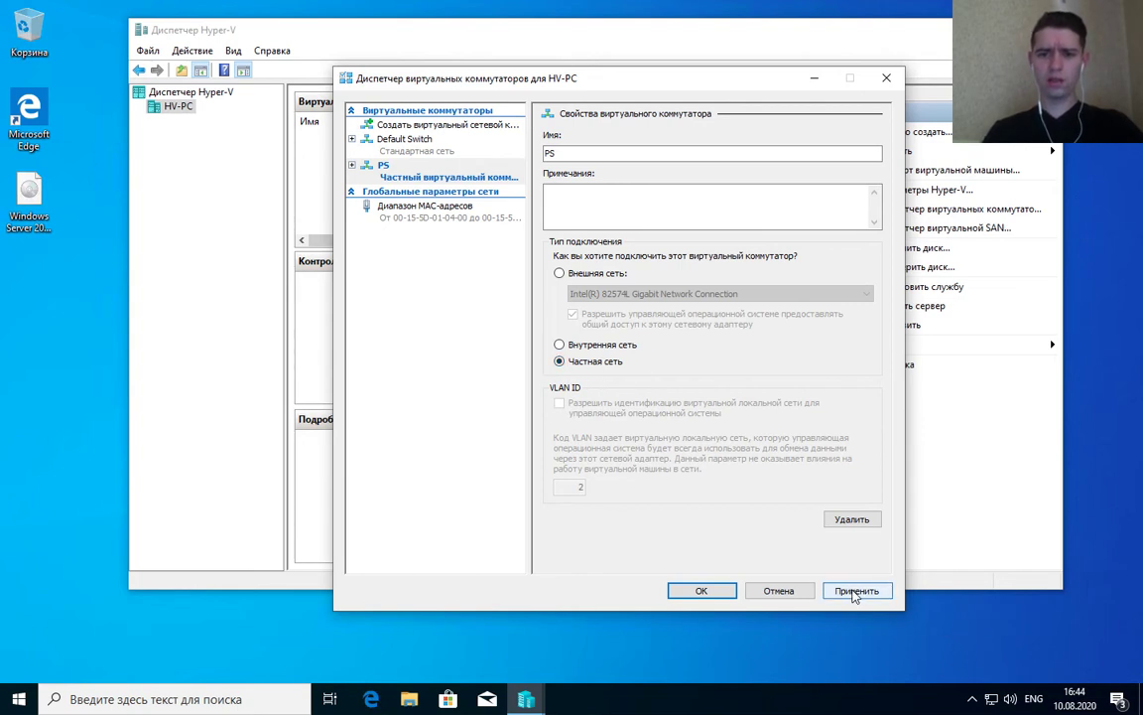
{"action": "left_click", "coordinate": [857, 591]}
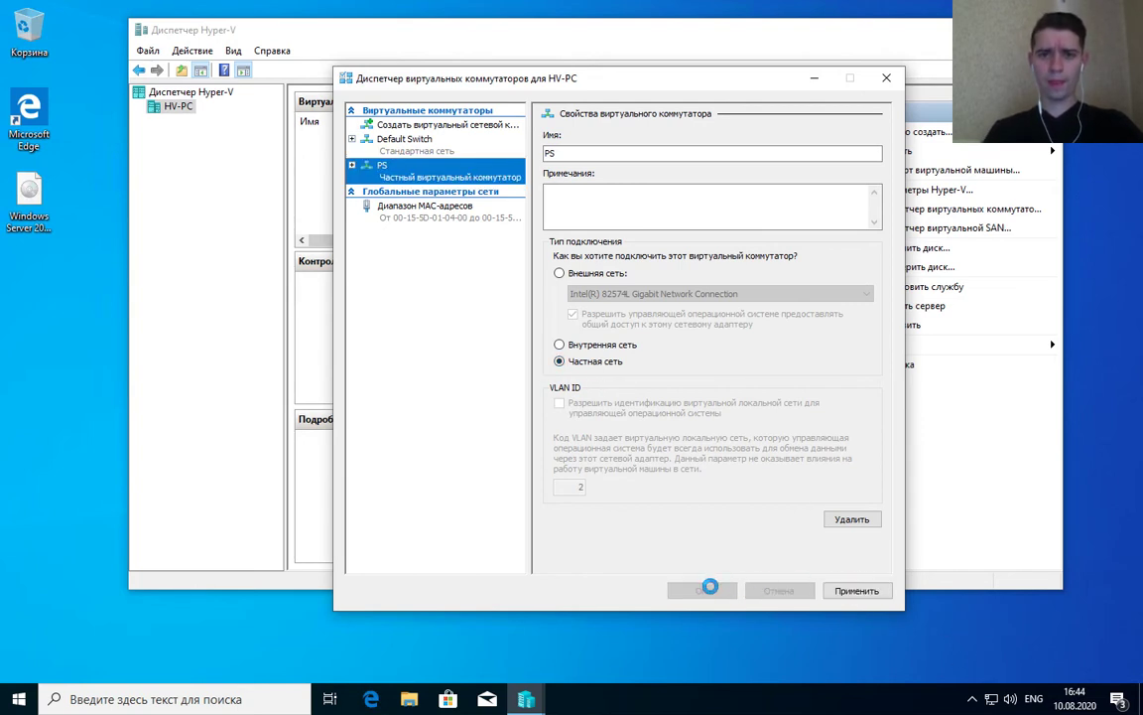
{"action": "left_click", "coordinate": [701, 591]}
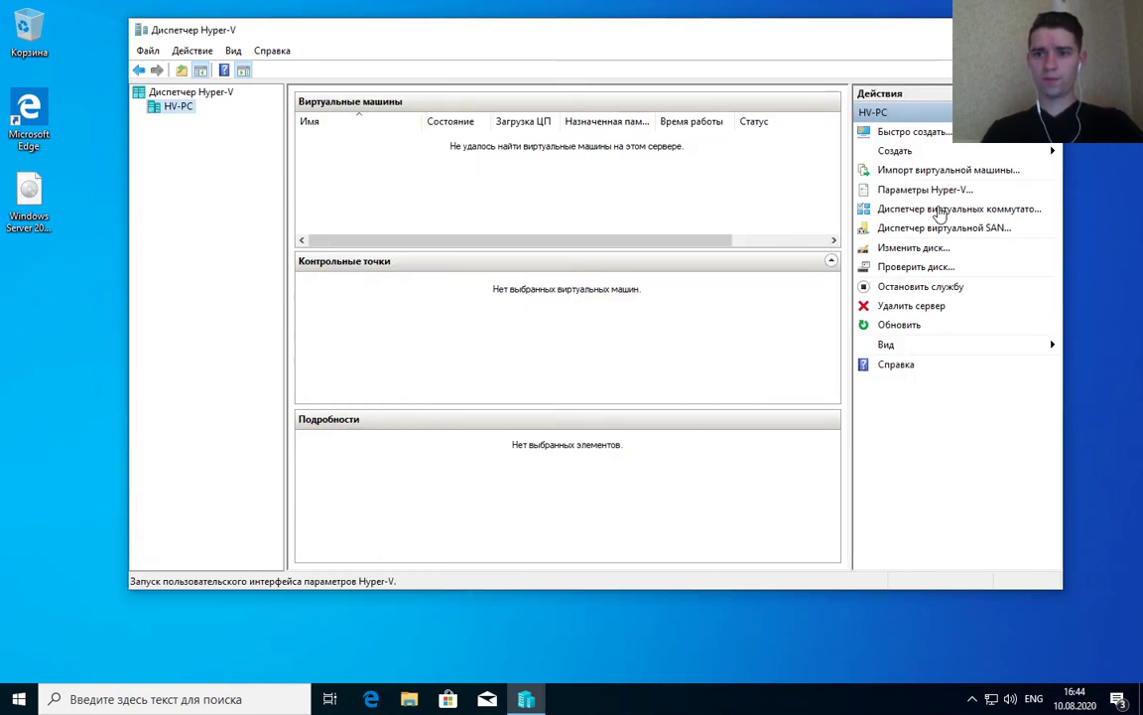
Step: Review the properties of Default Switch and PS in the virtual switch manager, closing it without changes
{"action": "left_click", "coordinate": [938, 211]}
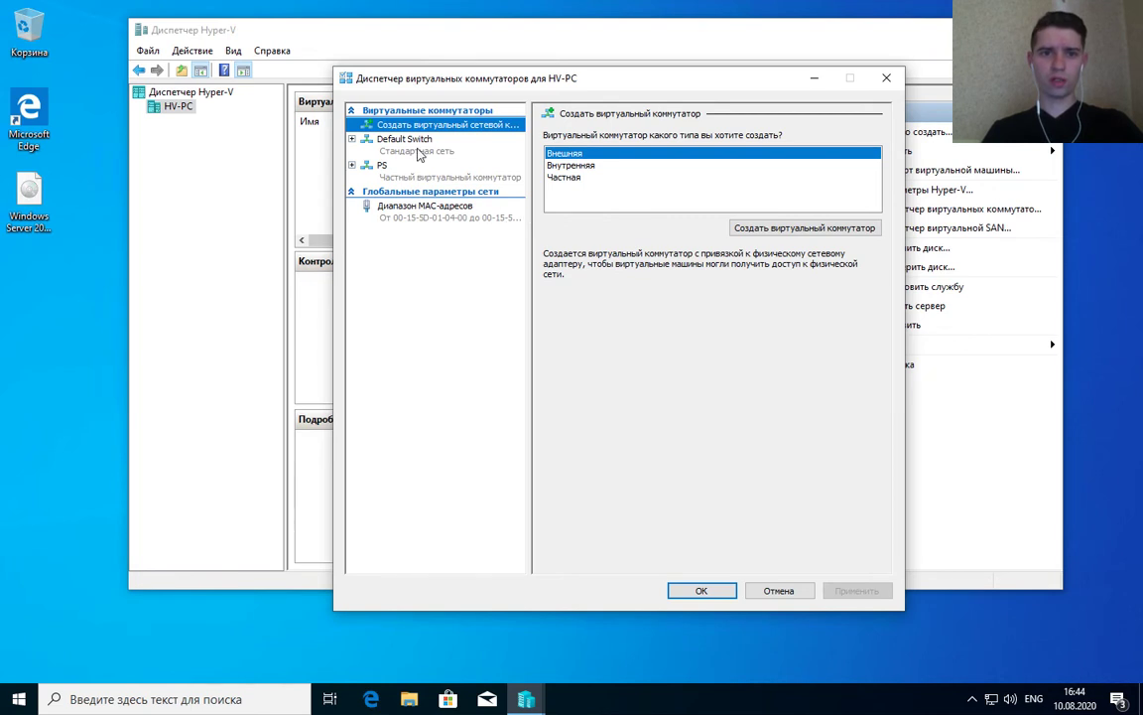
{"action": "left_click", "coordinate": [405, 144]}
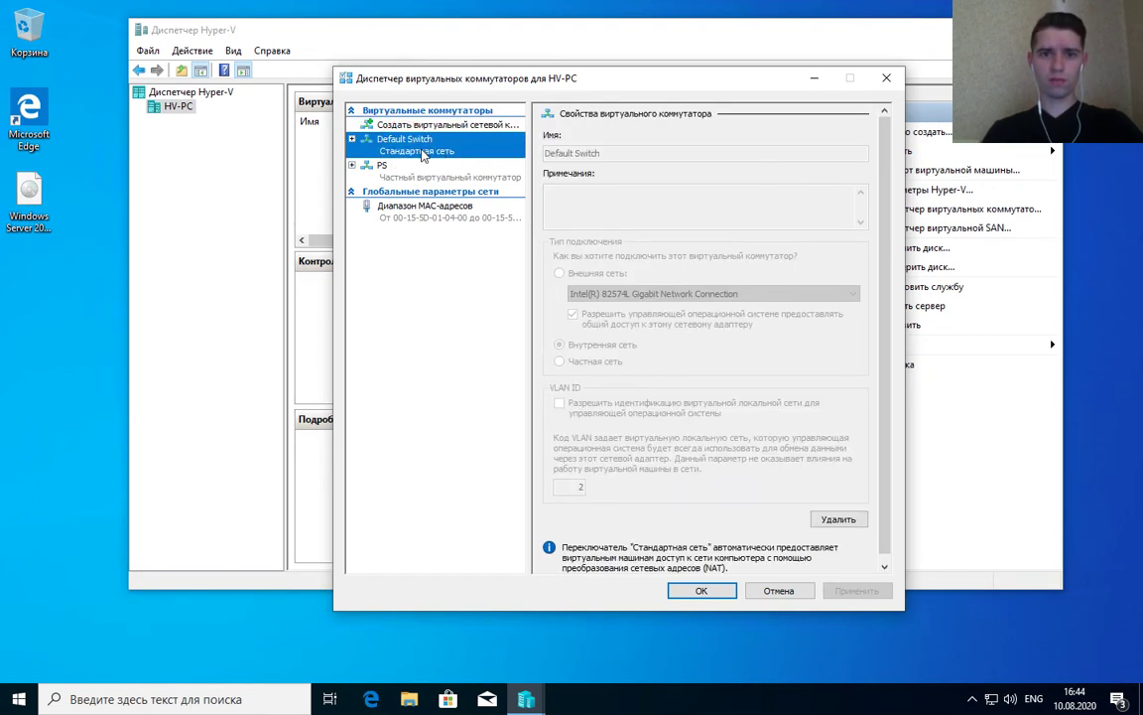
{"action": "left_click", "coordinate": [436, 166]}
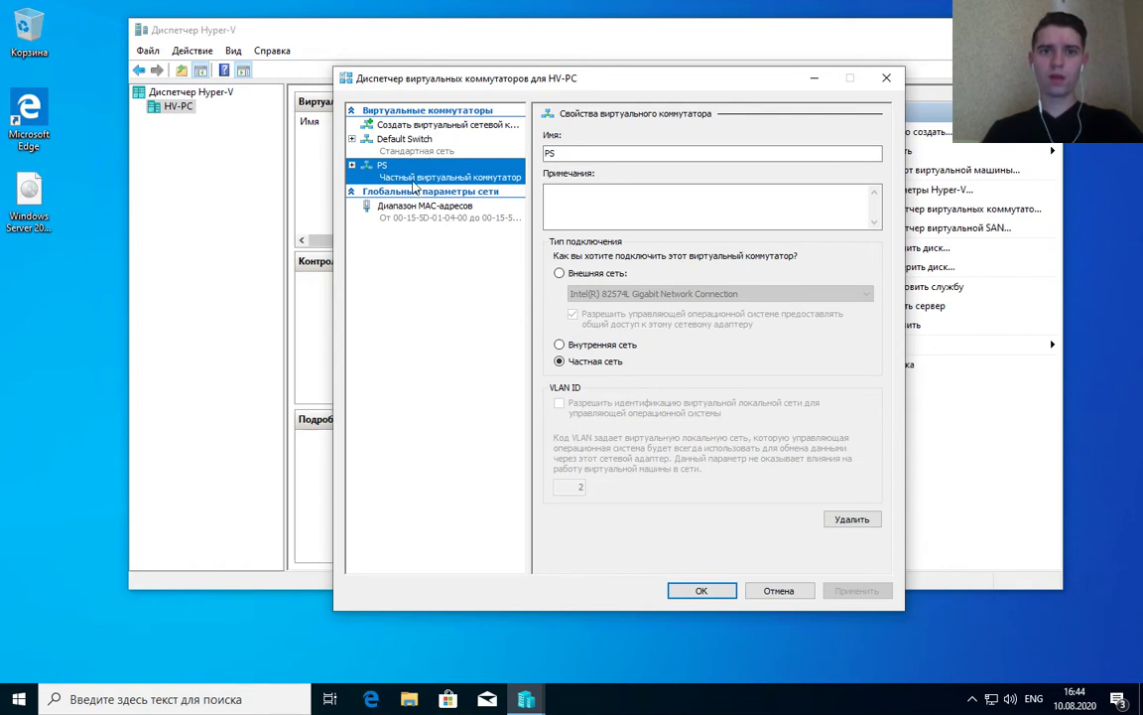
{"action": "left_click", "coordinate": [439, 152]}
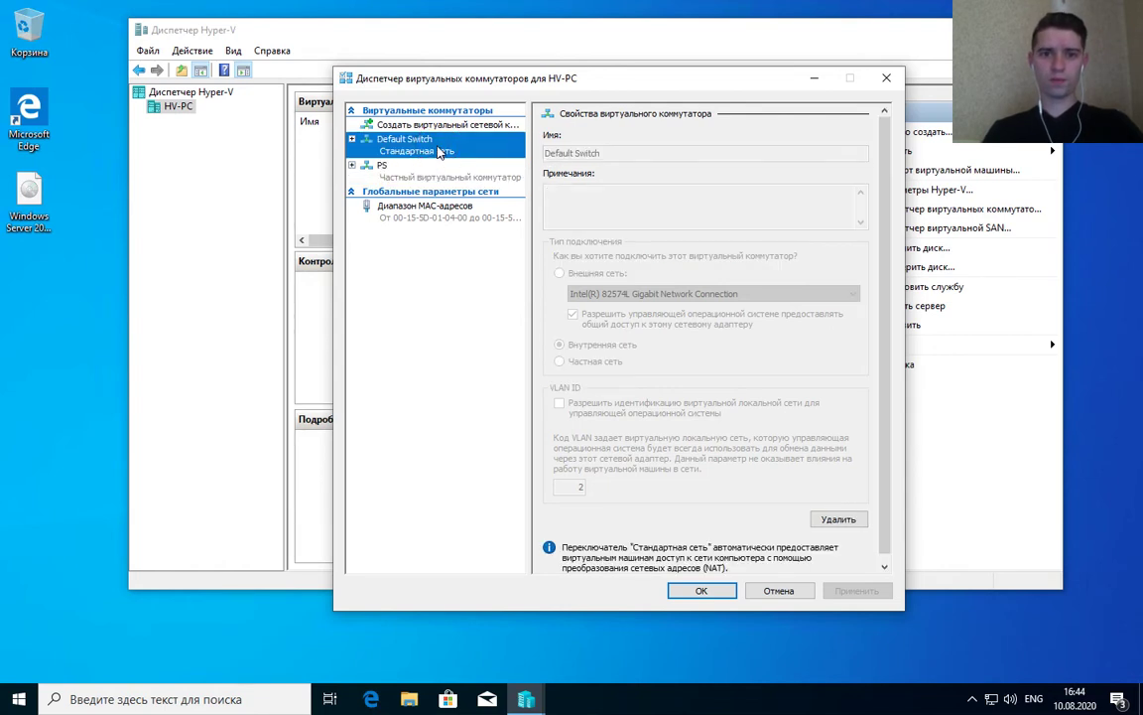
{"action": "right_click", "coordinate": [439, 152]}
{"action": "left_click", "coordinate": [407, 377]}
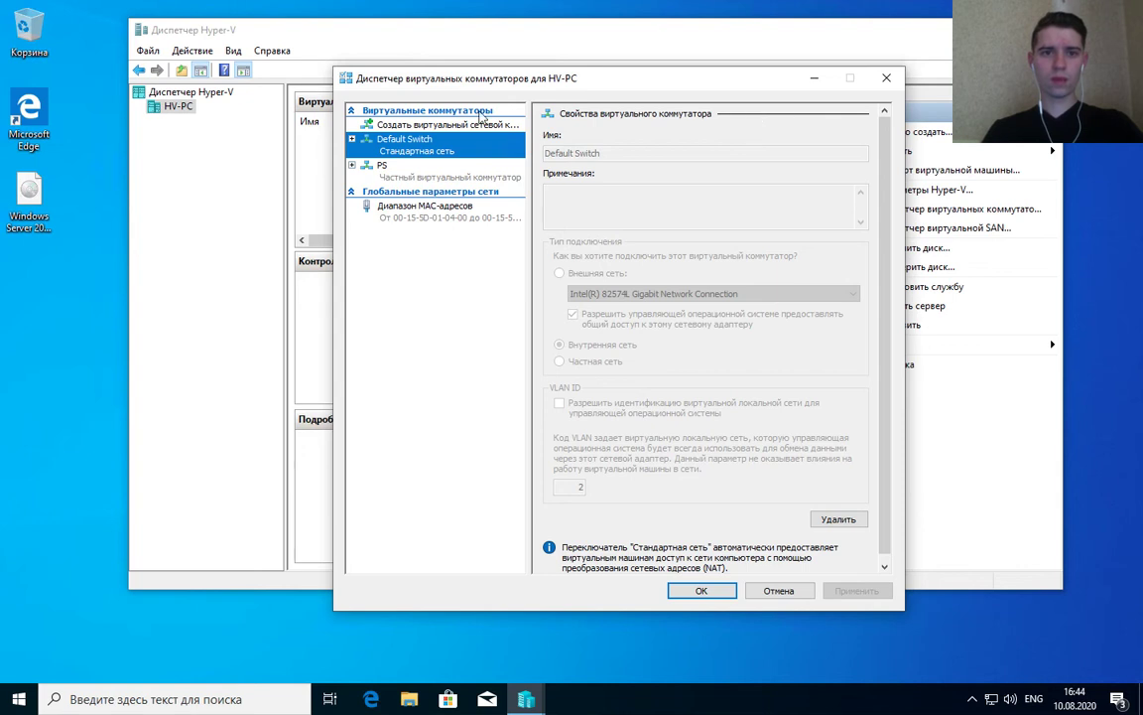
{"action": "left_click", "coordinate": [387, 165]}
{"action": "left_click", "coordinate": [887, 77]}
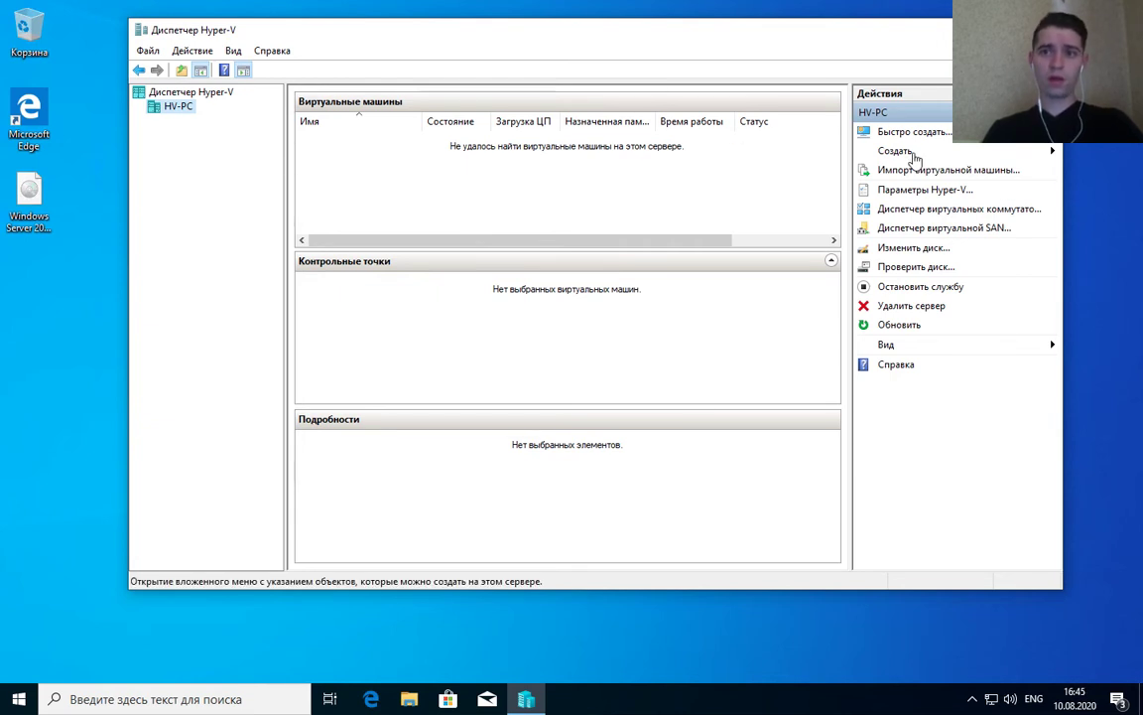
Step: Start creating a new virtual machine on HV-PC and disable the wizard's introductory page for future use
{"action": "right_click", "coordinate": [181, 109]}
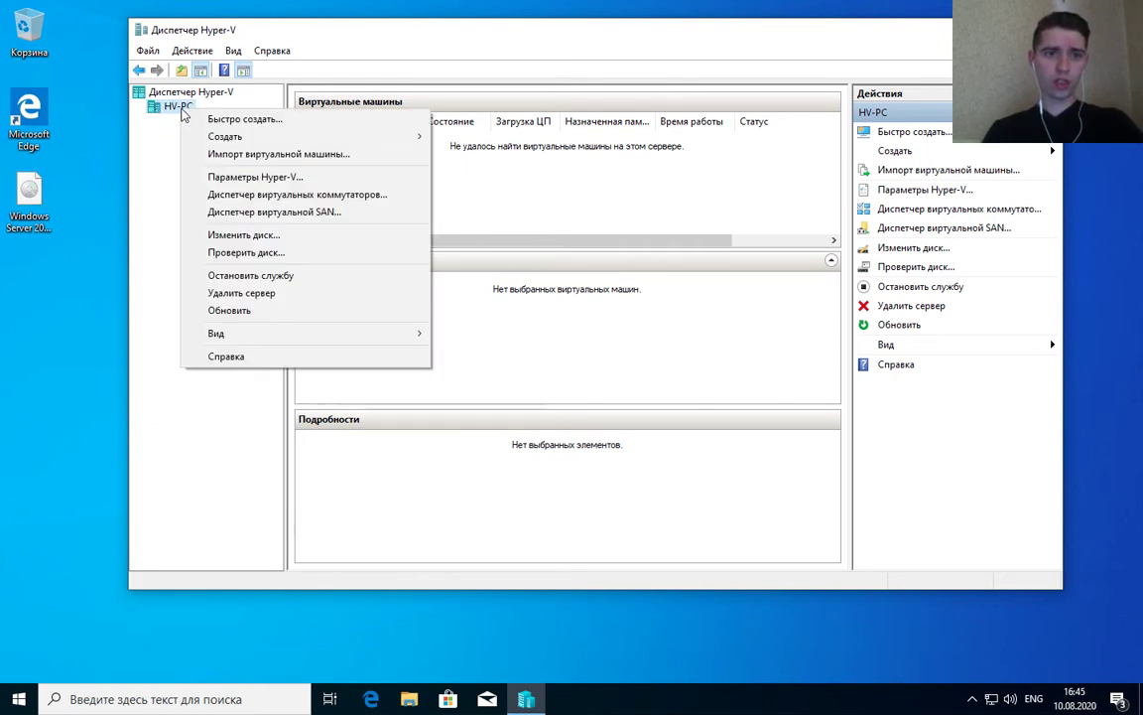
{"action": "mouse_move", "coordinate": [288, 136]}
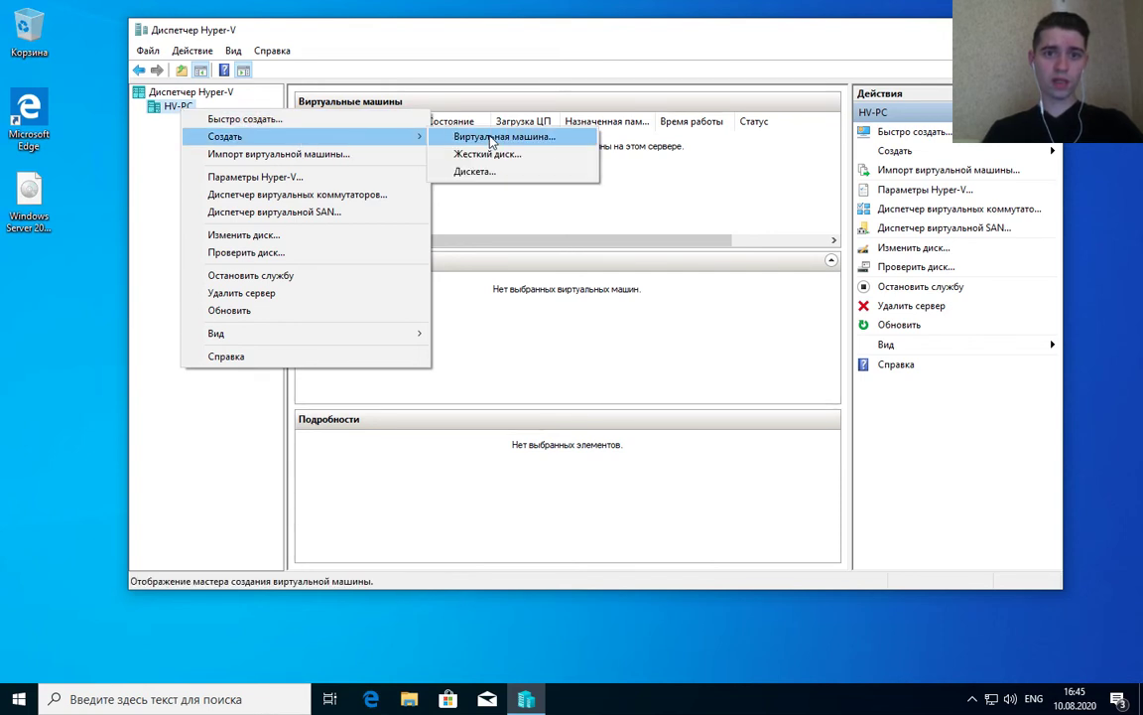
{"action": "left_click", "coordinate": [489, 135]}
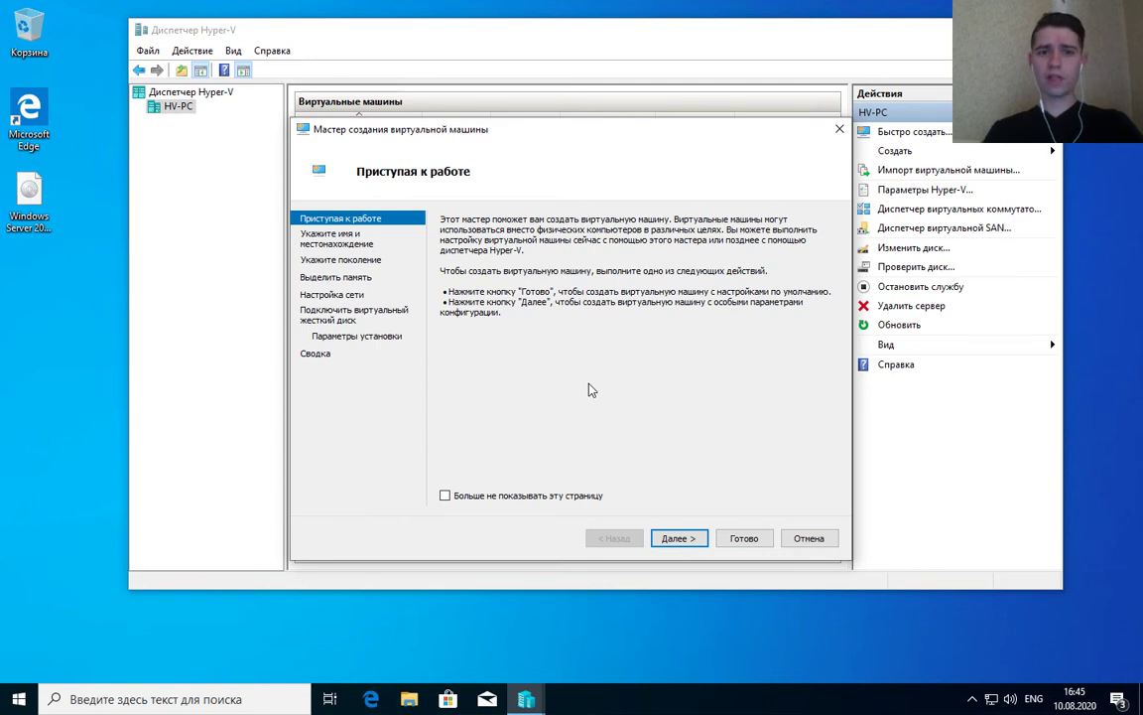
{"action": "left_click", "coordinate": [486, 498]}
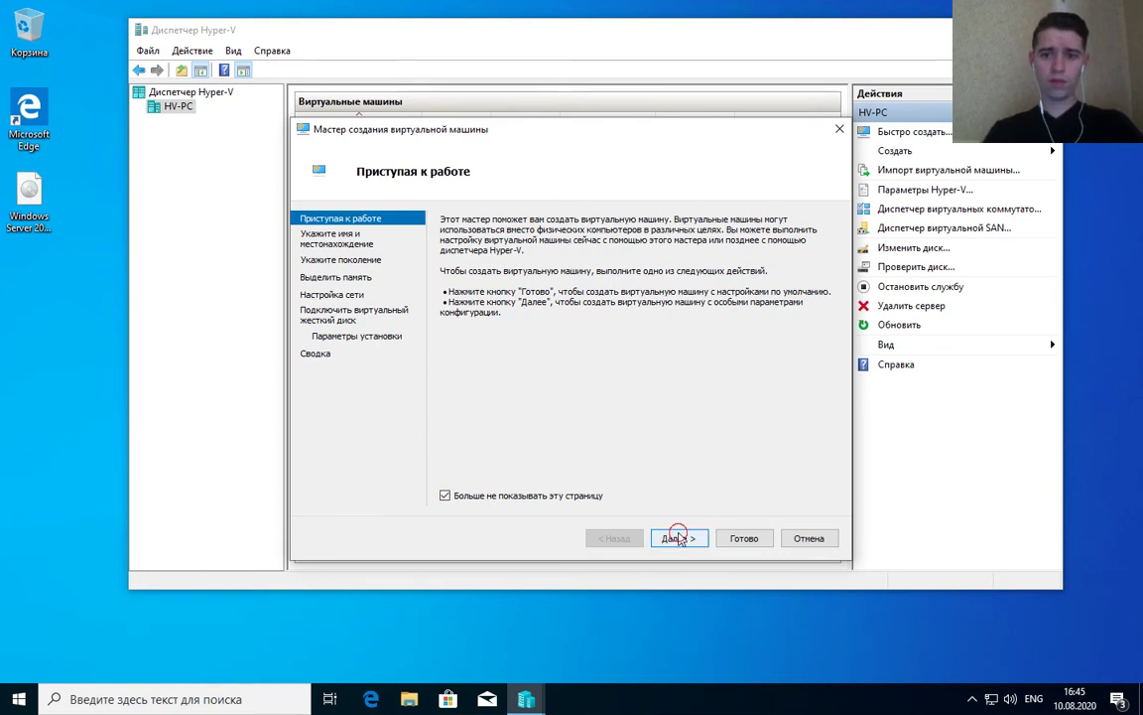
{"action": "left_click", "coordinate": [677, 538]}
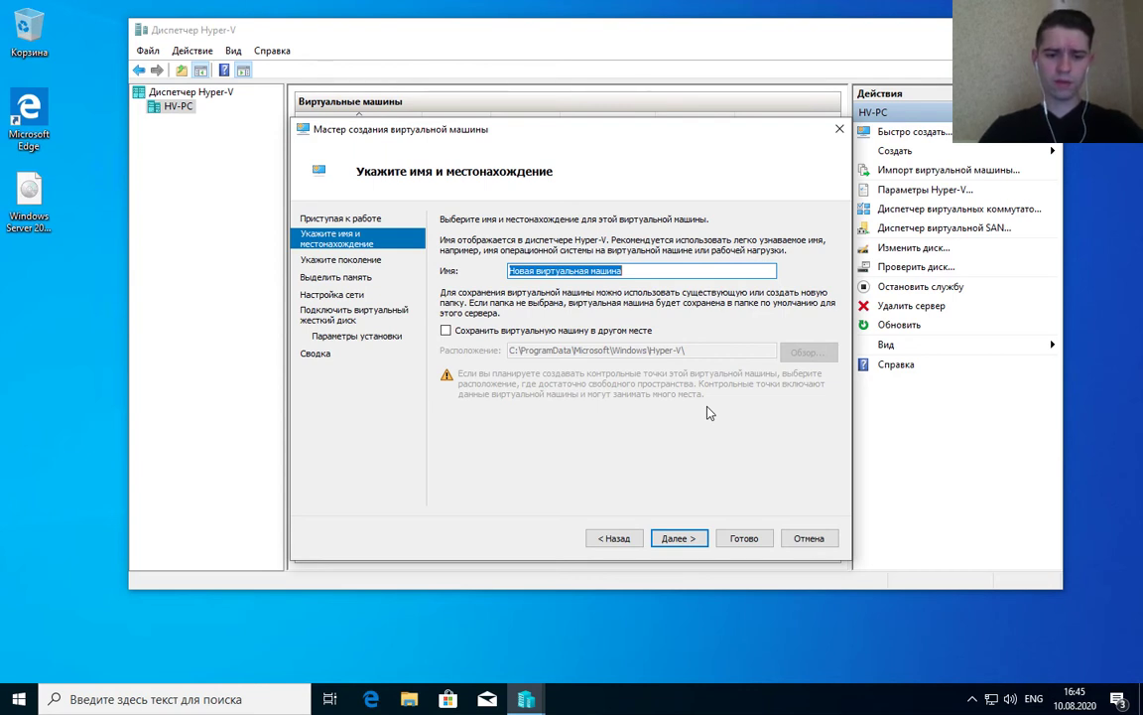
Step: Name the virtual machine AD-1, keep the default storage location and accept Поколение 1 as its generation
{"action": "type", "text": "AD"}
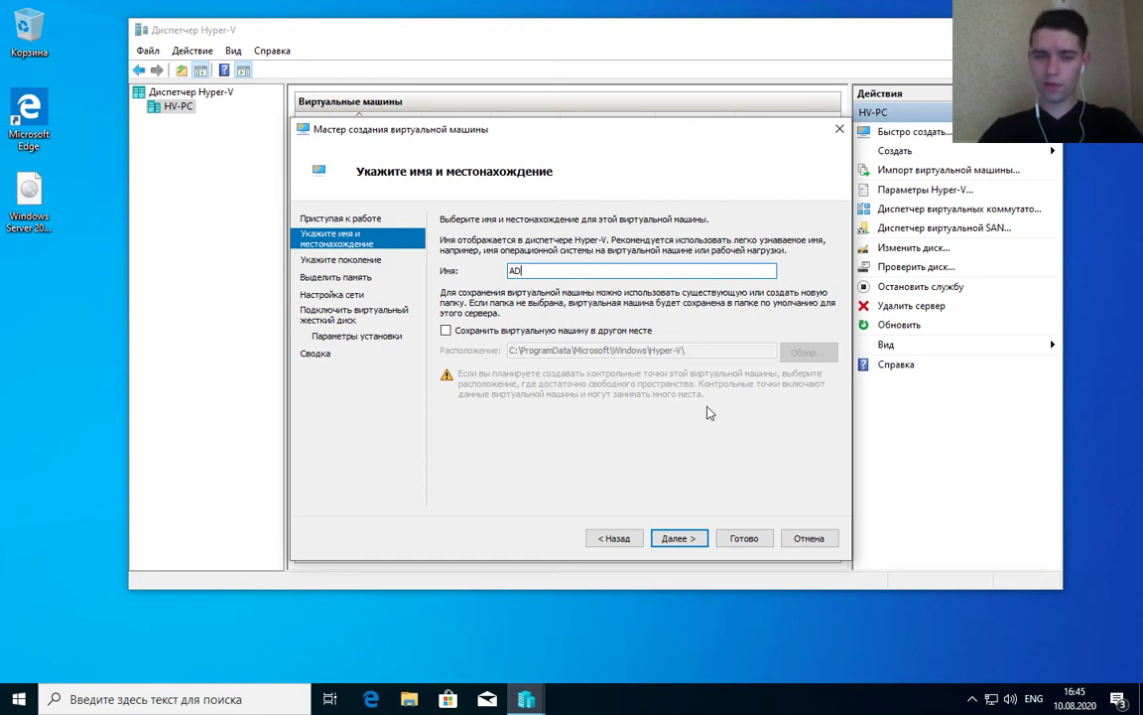
{"action": "type", "text": "-1"}
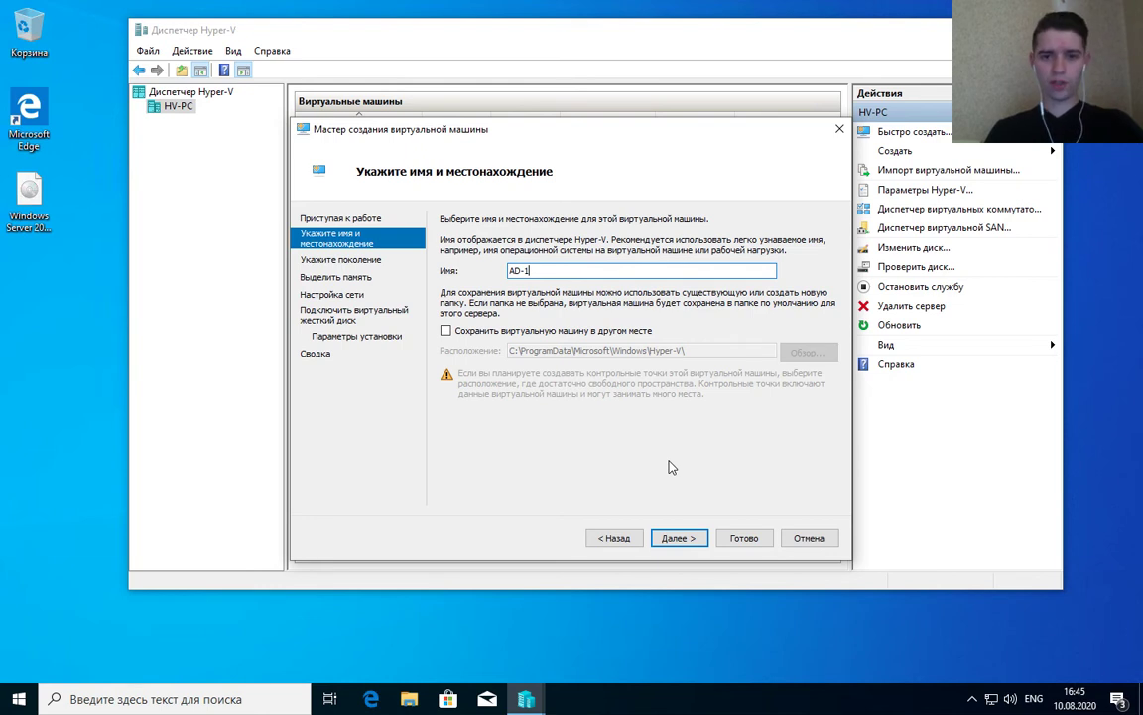
{"action": "left_click", "coordinate": [677, 544]}
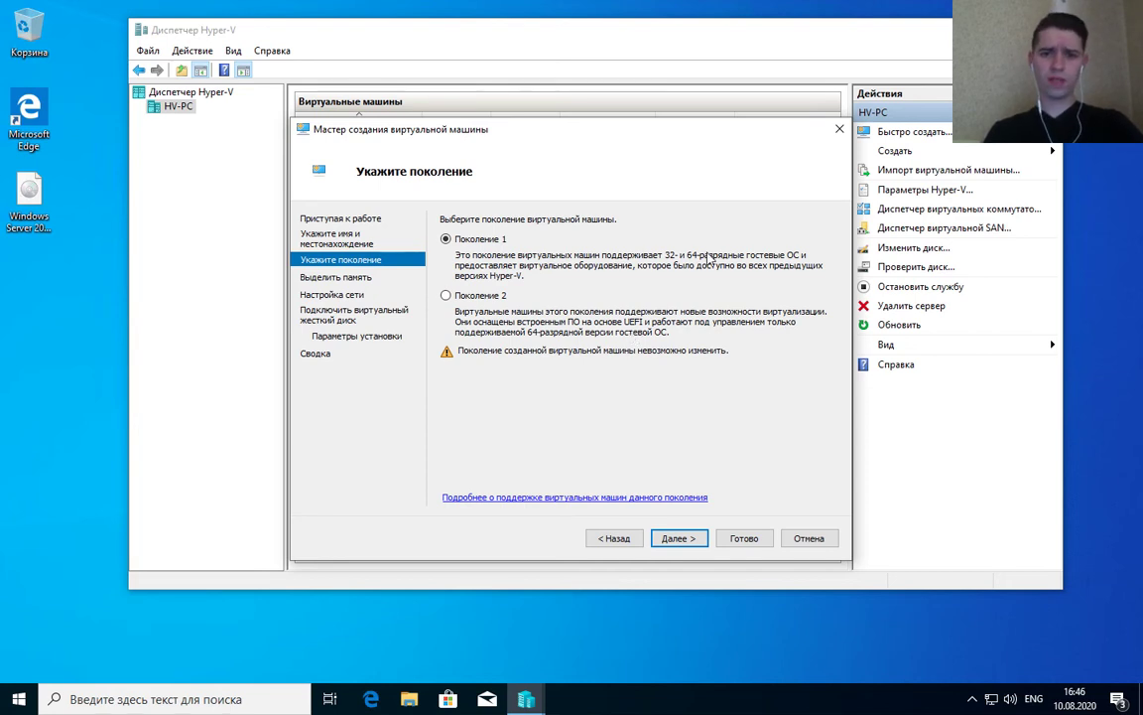
{"action": "left_click", "coordinate": [693, 539]}
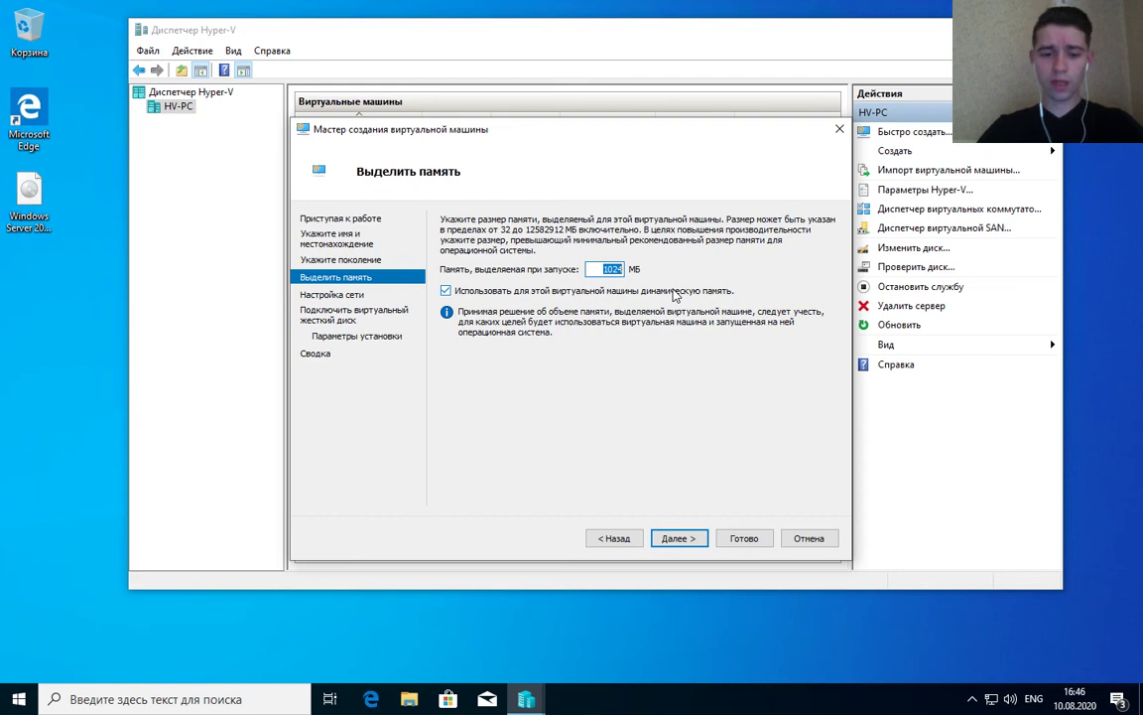
Step: Allocate 4096 МБ of startup memory to the virtual machine and connect its network adapter to the PS switch
{"action": "type", "text": "40"}
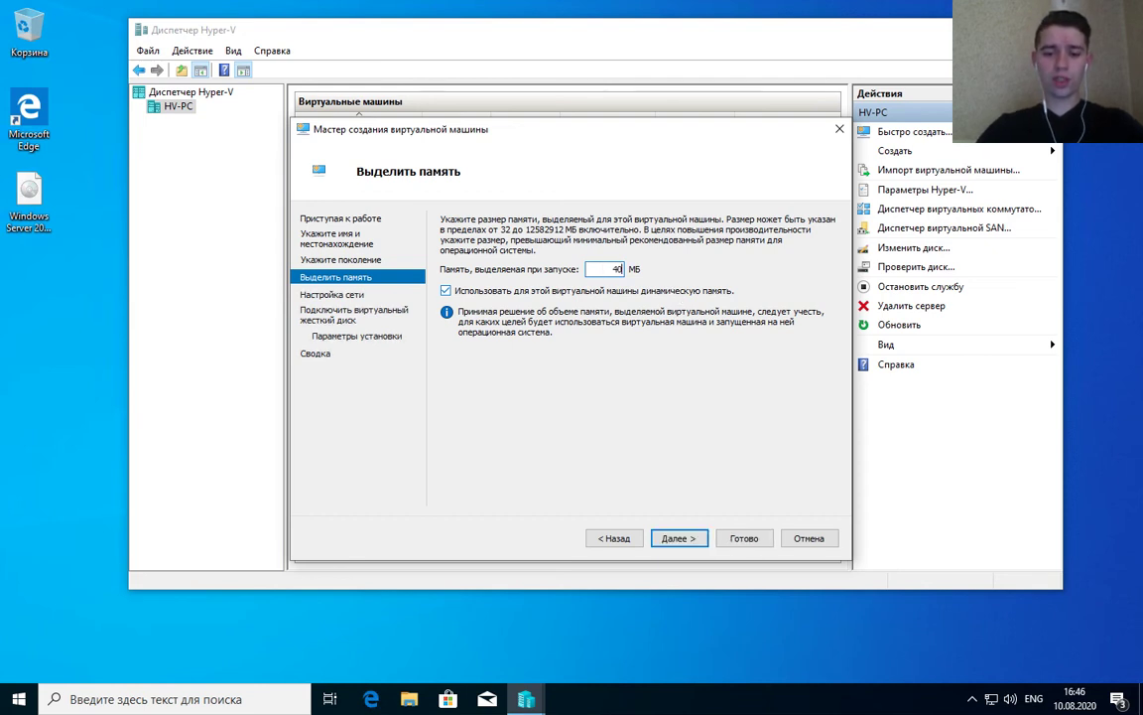
{"action": "type", "text": "96"}
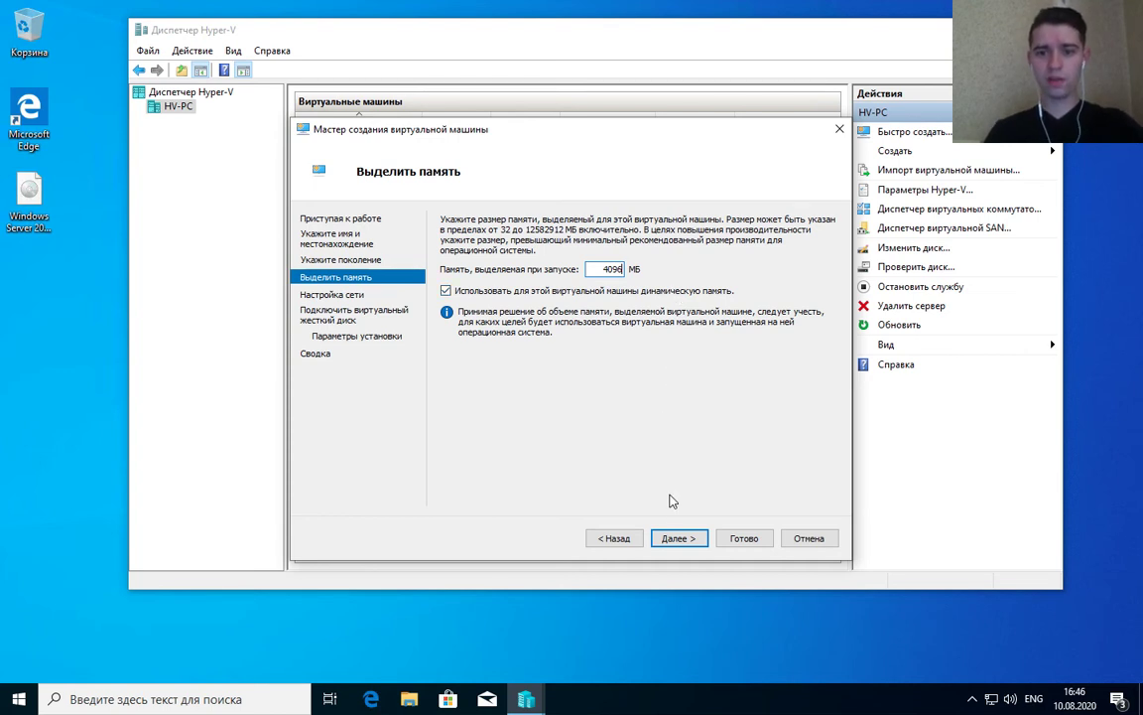
{"action": "left_click", "coordinate": [678, 538]}
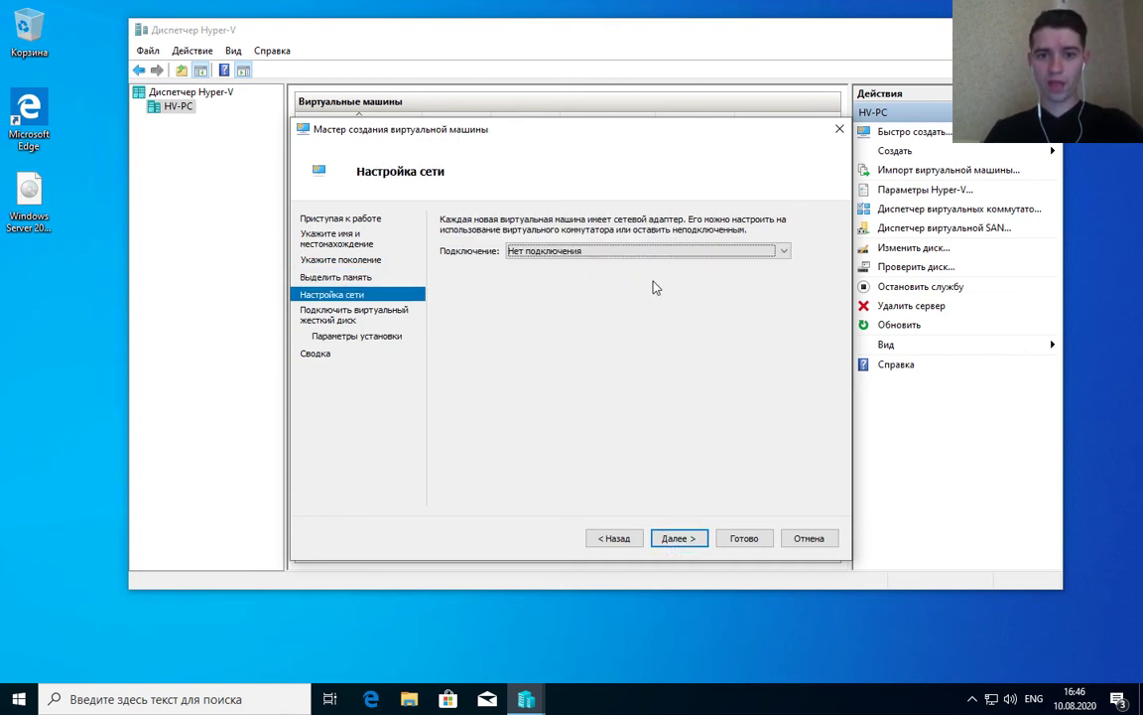
{"action": "left_click", "coordinate": [659, 254]}
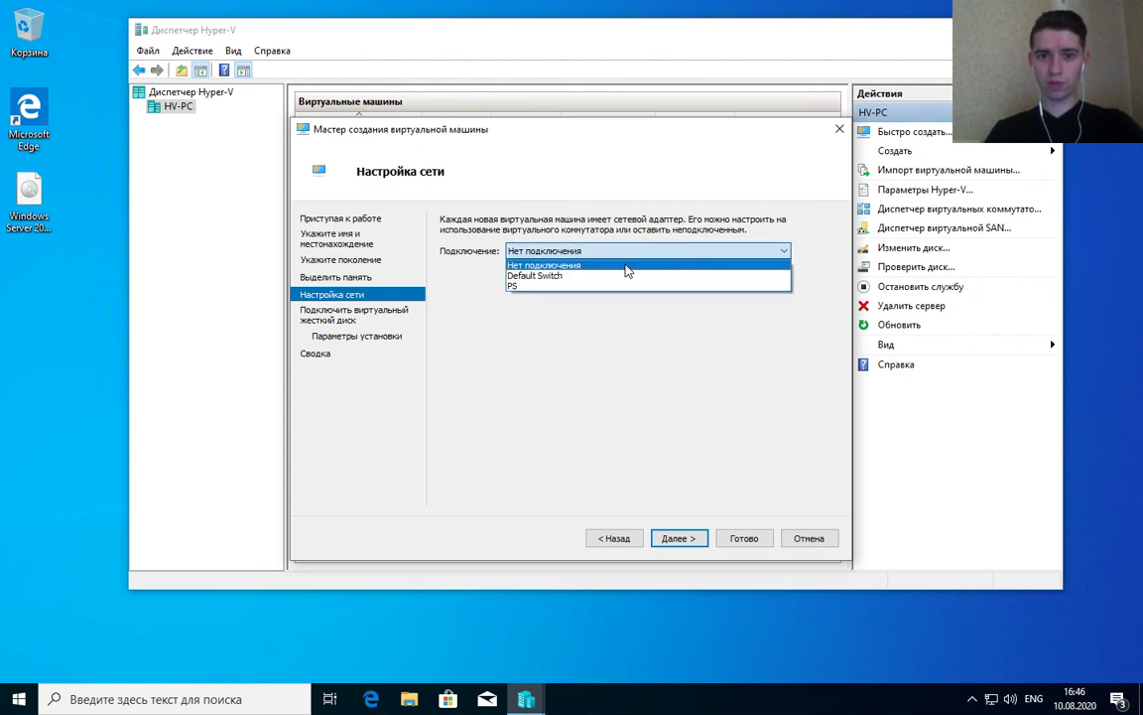
{"action": "left_click", "coordinate": [523, 286]}
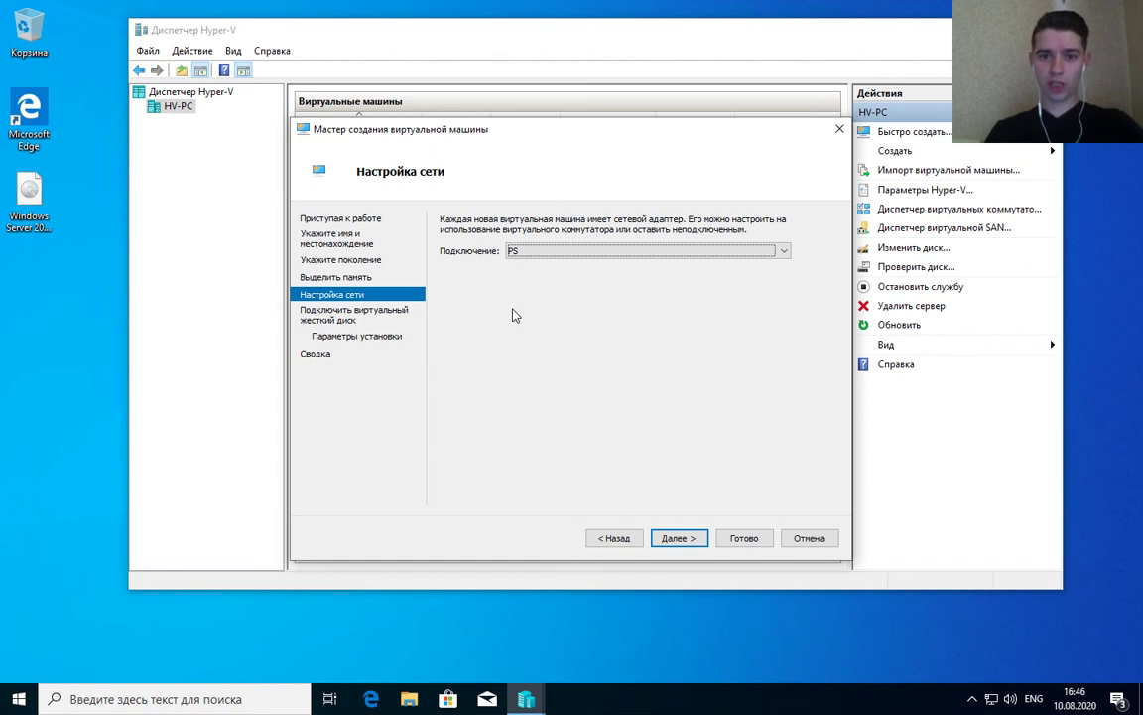
{"action": "left_click", "coordinate": [677, 538]}
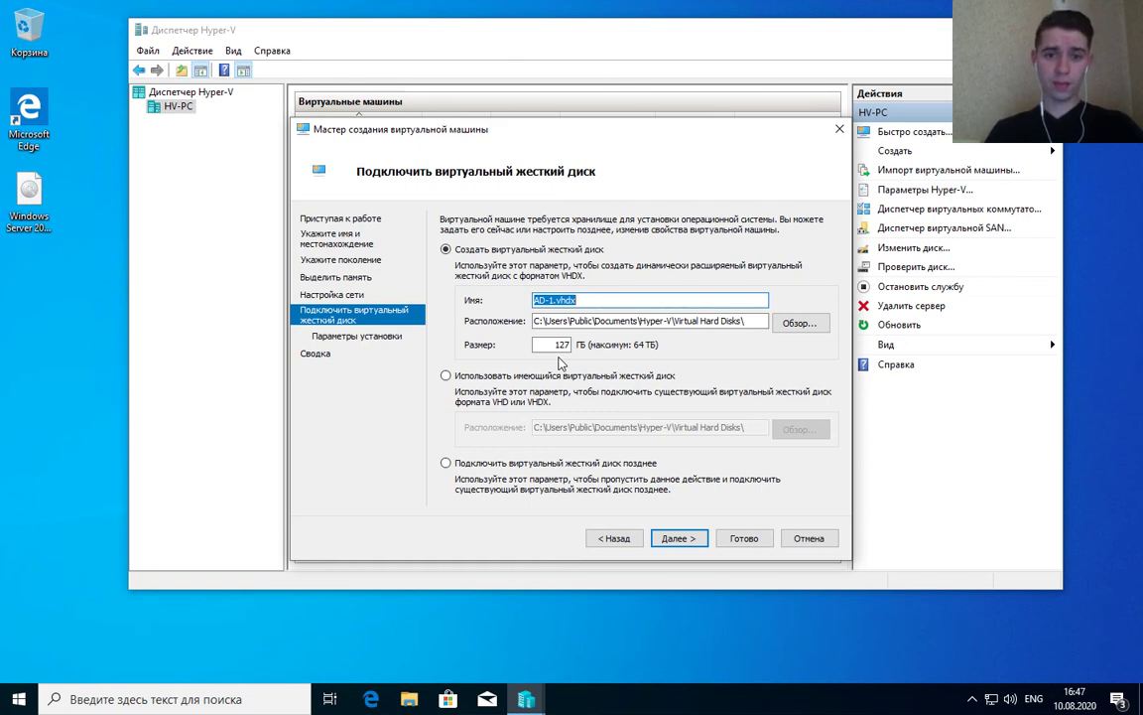
Step: Set the size of the new virtual hard disk AD-1.vhdx to 100 ГБ, keeping its default name and location
{"action": "double_click", "coordinate": [552, 344]}
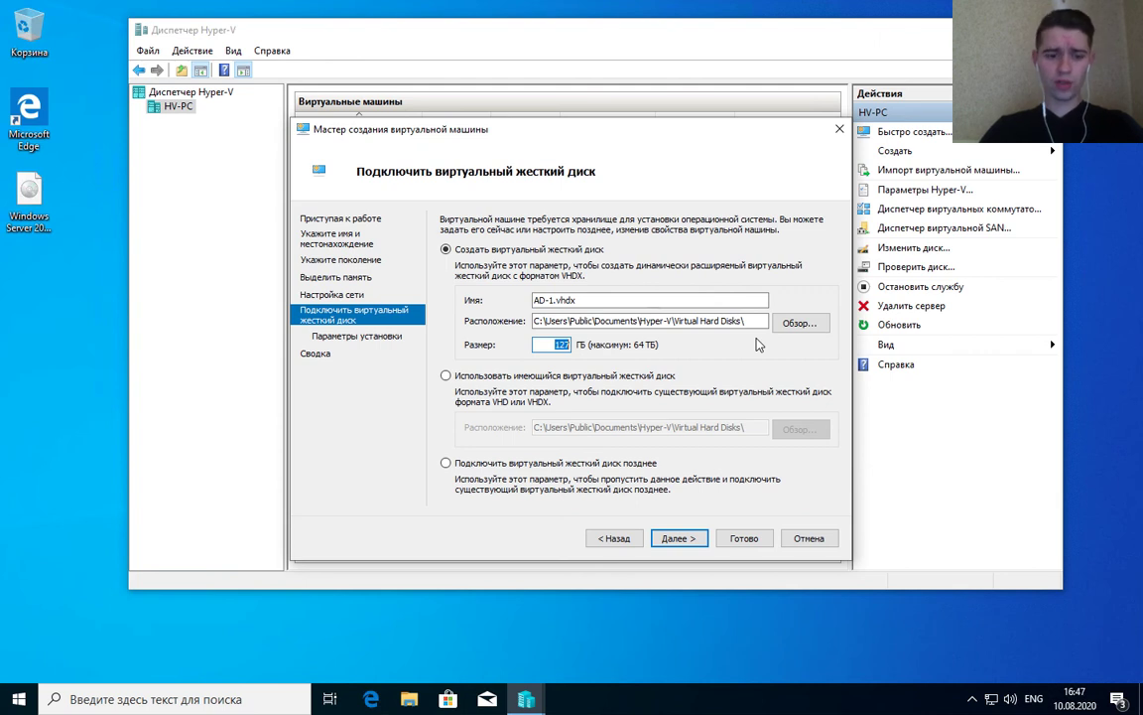
{"action": "type", "text": "100"}
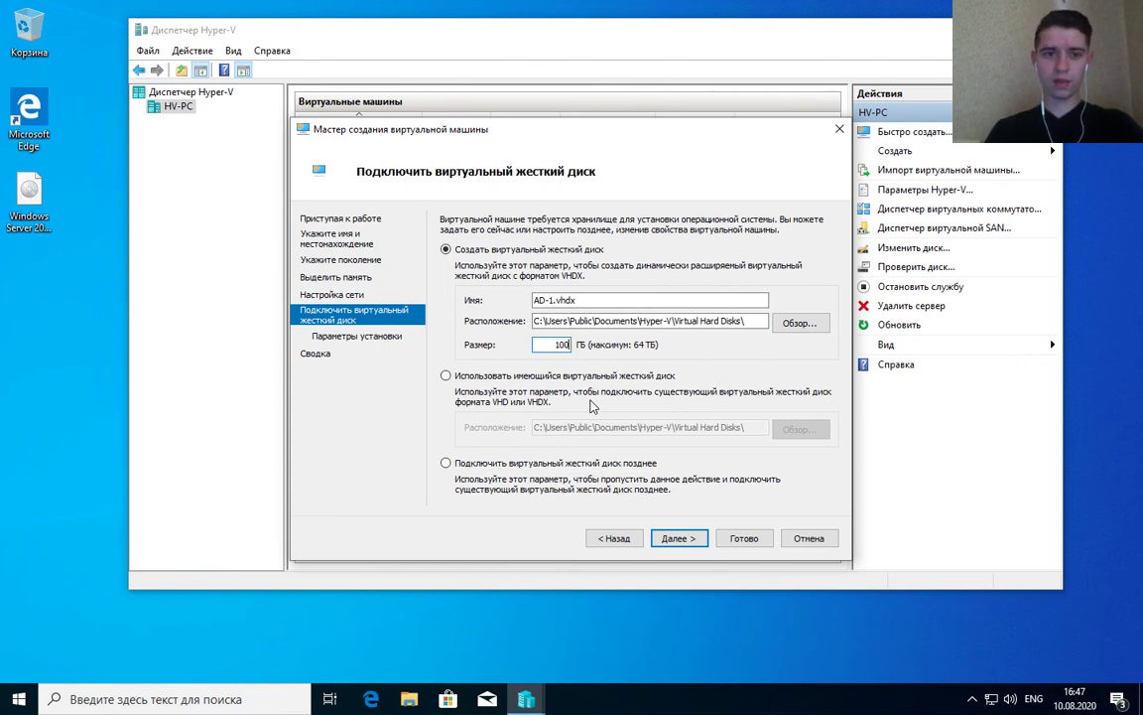
{"action": "left_click", "coordinate": [687, 543]}
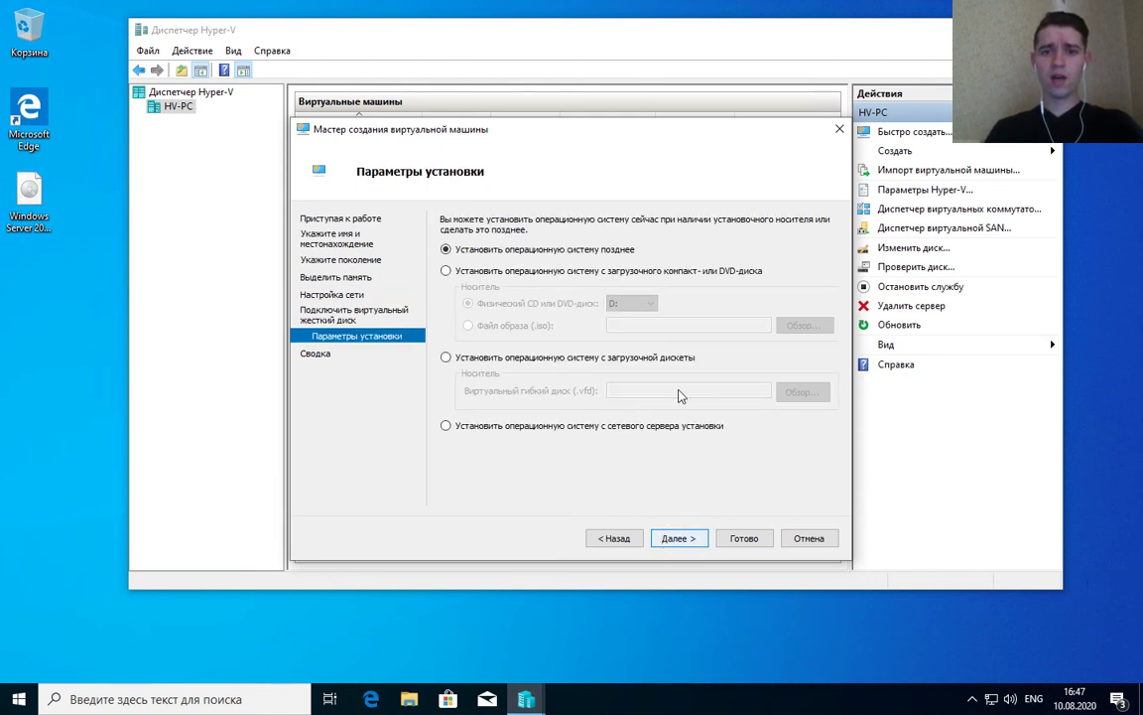
Step: Choose to install the operating system from the Windows Server 2012 R2 ISO image on the desktop and accept the installation options
{"action": "left_click", "coordinate": [477, 279]}
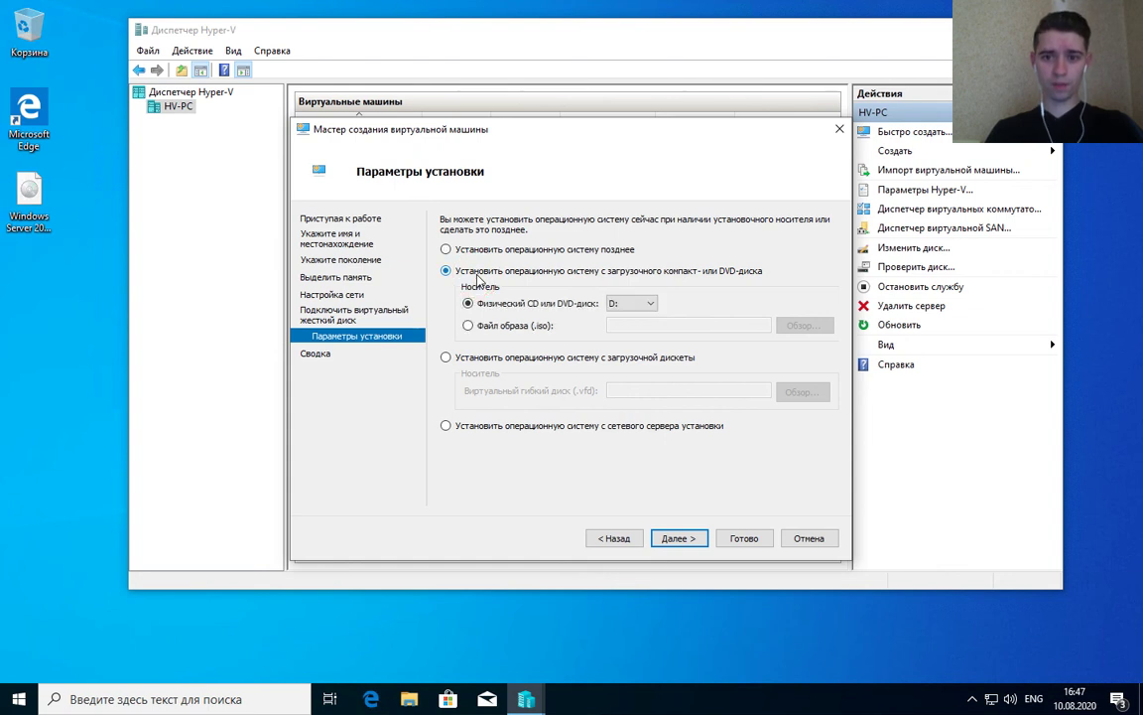
{"action": "left_click", "coordinate": [470, 328]}
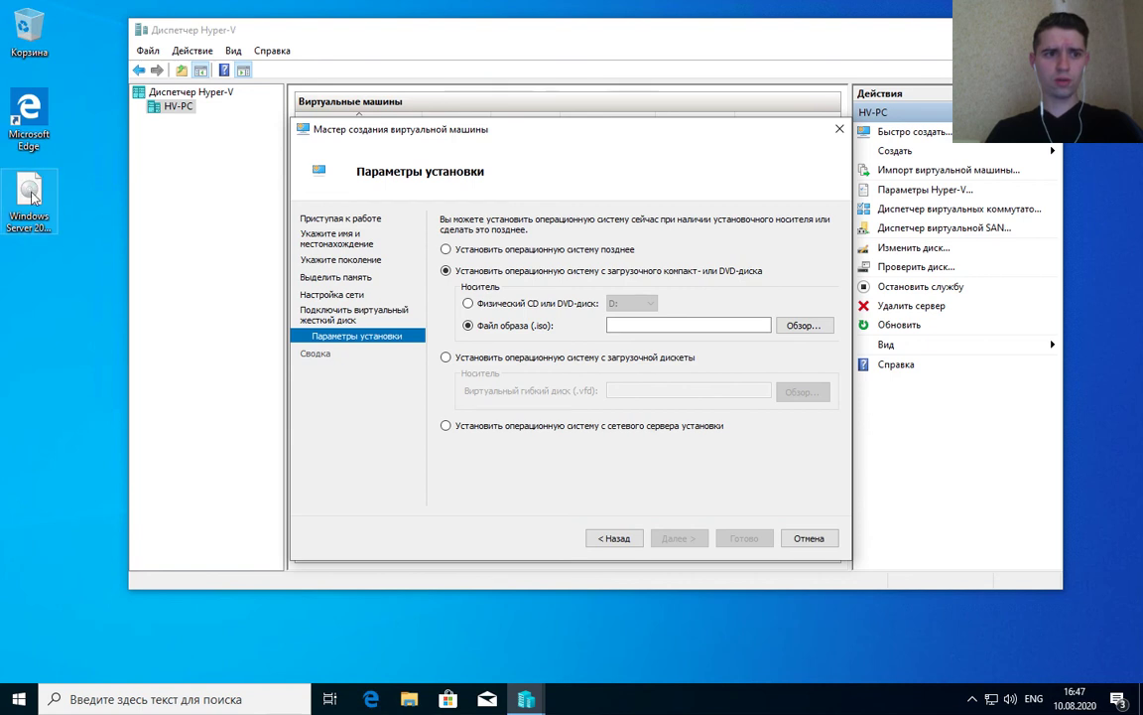
{"action": "left_click", "coordinate": [802, 326]}
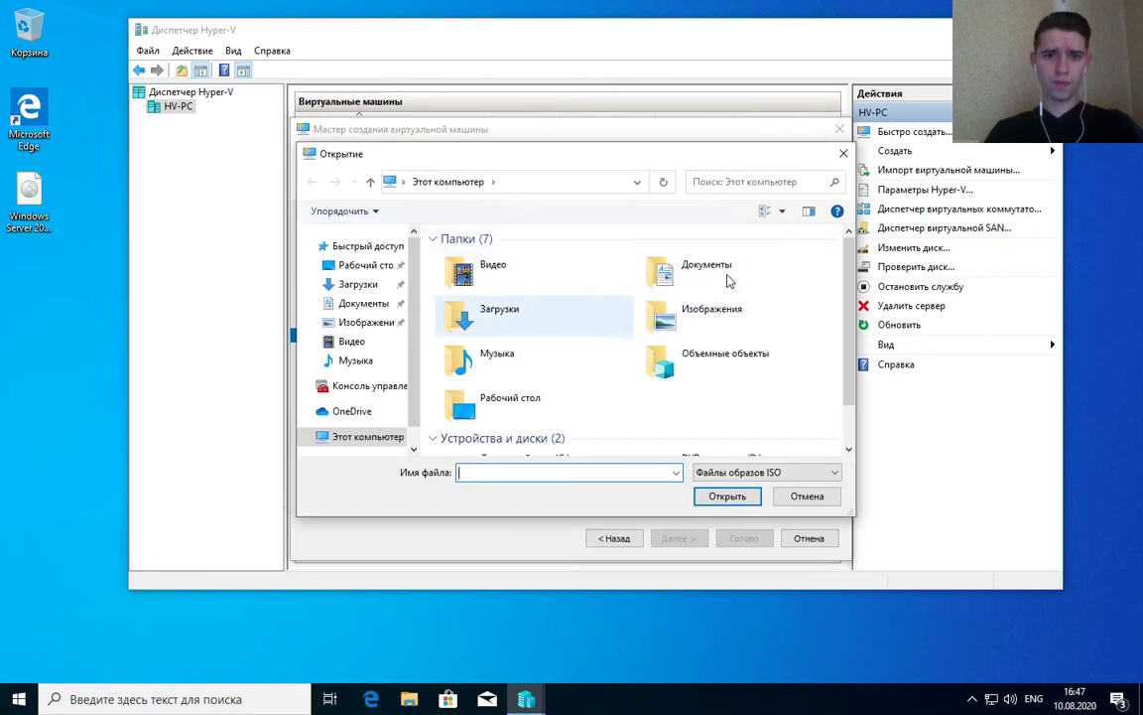
{"action": "left_click", "coordinate": [342, 265]}
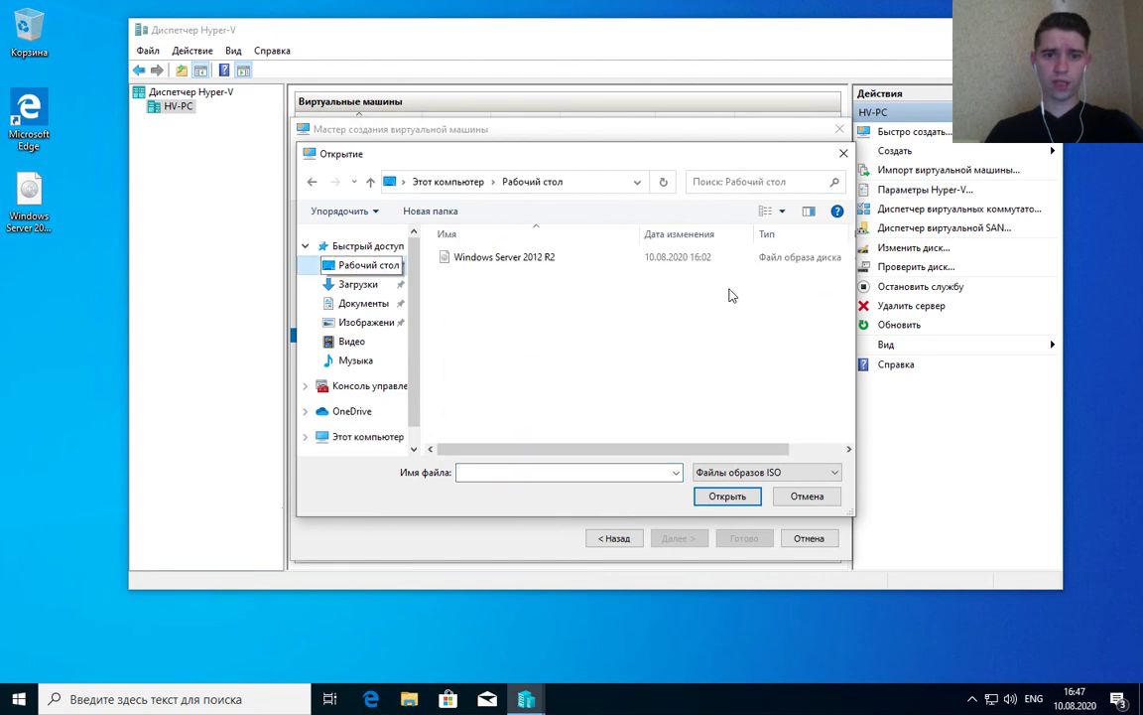
{"action": "left_click", "coordinate": [467, 260]}
{"action": "left_click", "coordinate": [742, 501]}
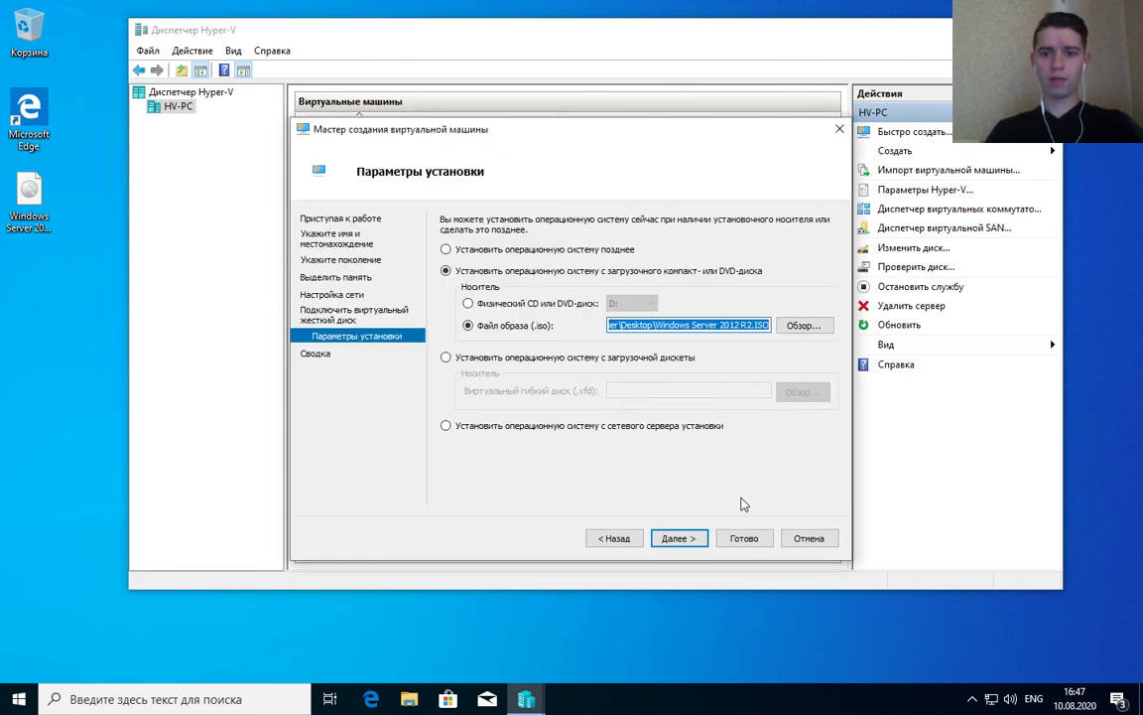
{"action": "left_click", "coordinate": [697, 539]}
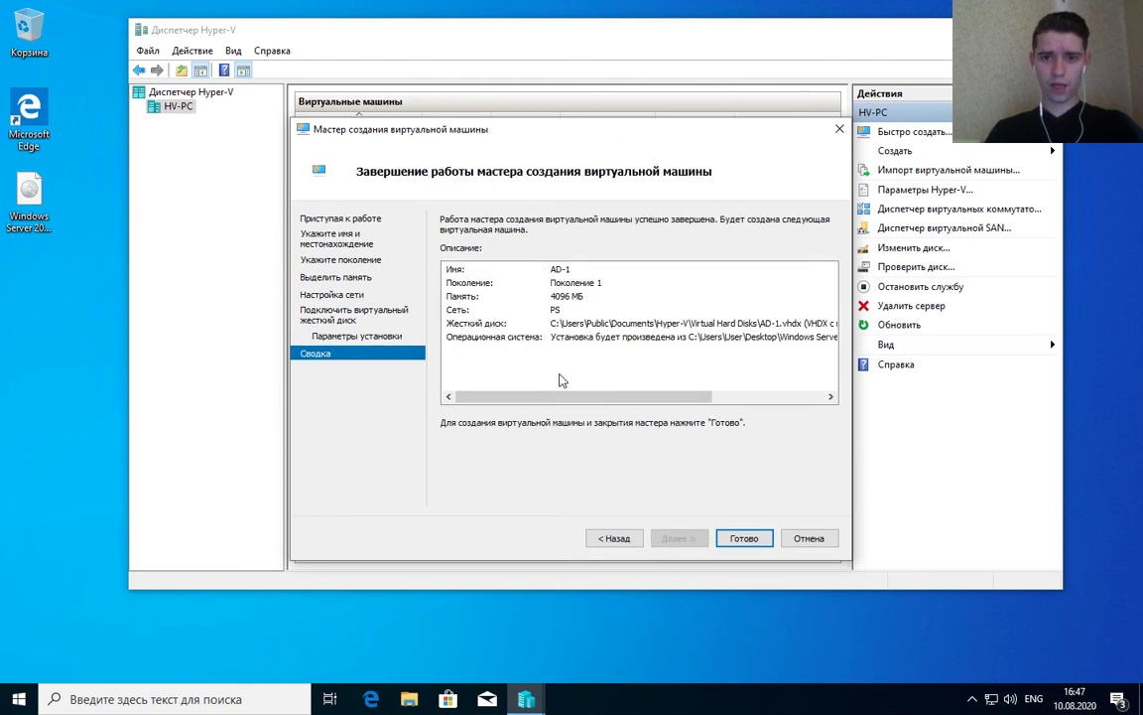
Step: Finish creating the AD-1 virtual machine from the summary and open its connection window
{"action": "left_click", "coordinate": [752, 542]}
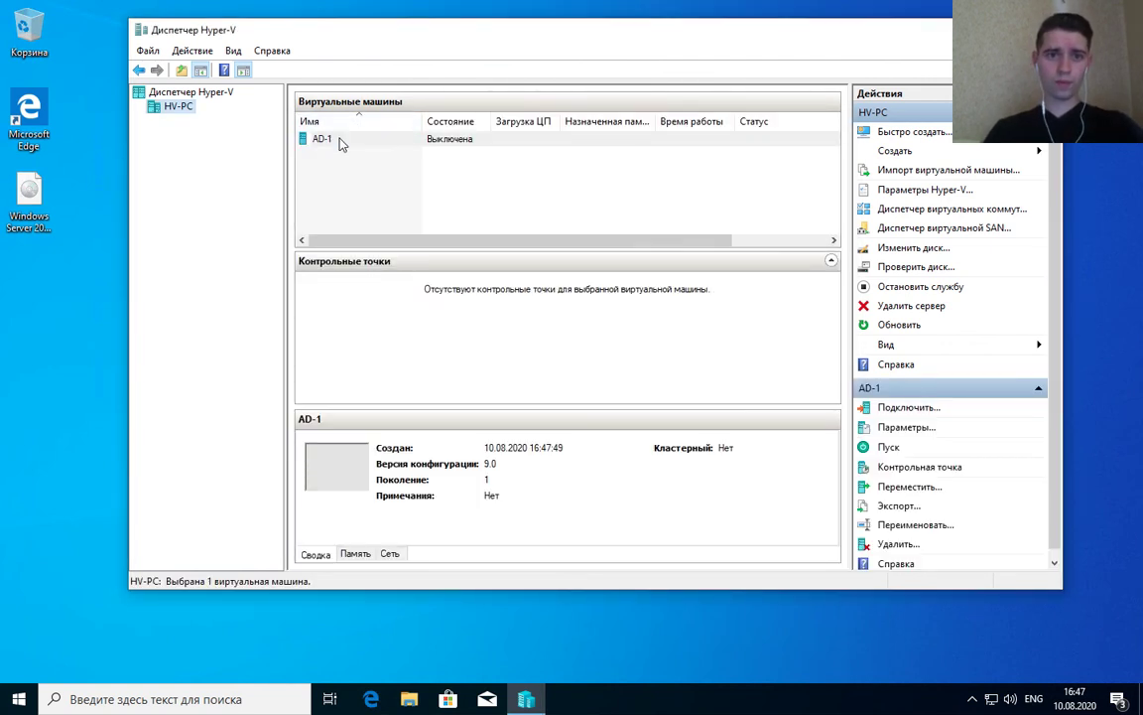
{"action": "left_click", "coordinate": [339, 141]}
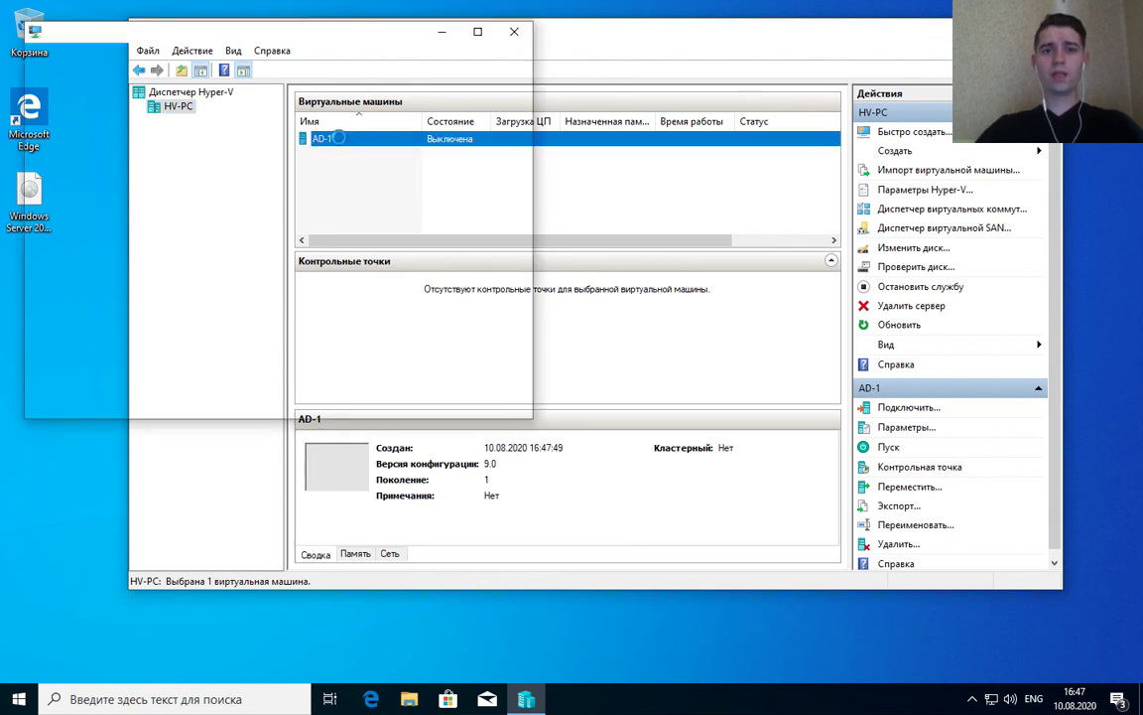